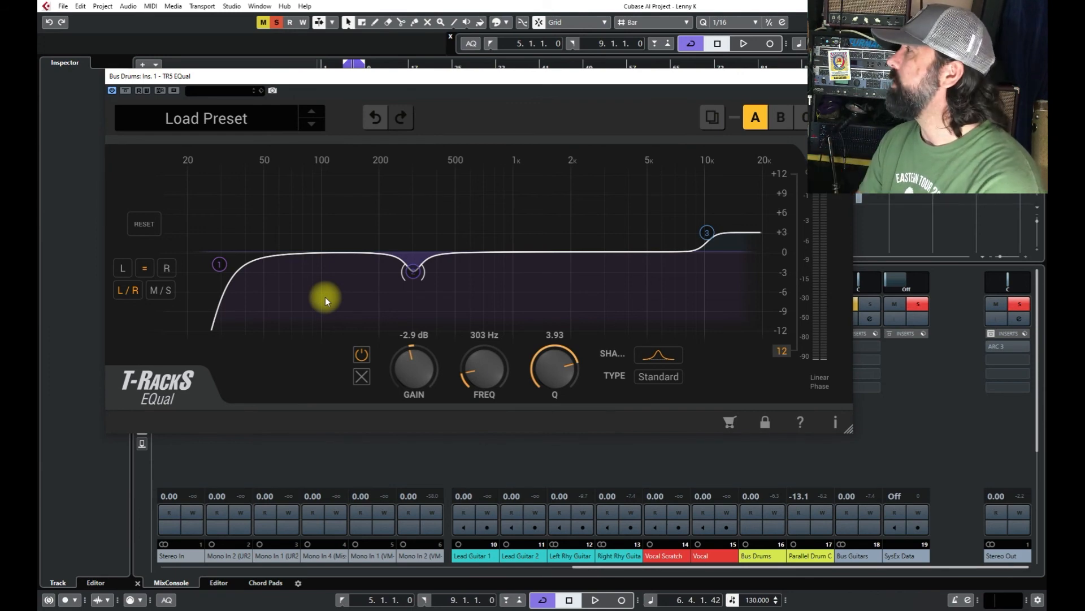
- Examine the low cut, the dip near 300 Hz and the high shelf of the Bus Drums EQual curve
left_click_drag(654, 82, 650, 55)
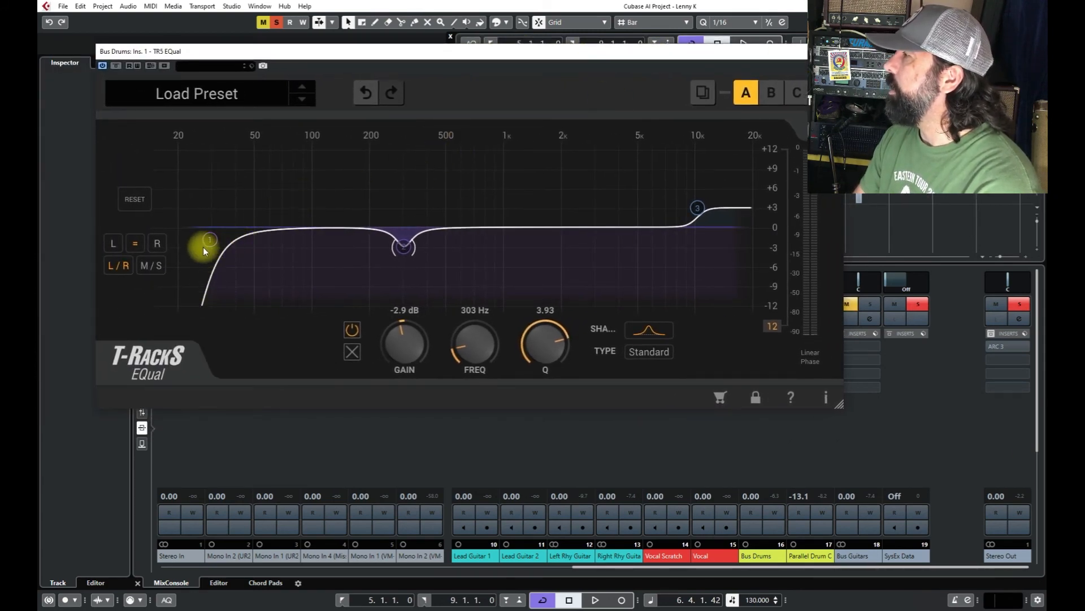
mouse_move(209, 239)
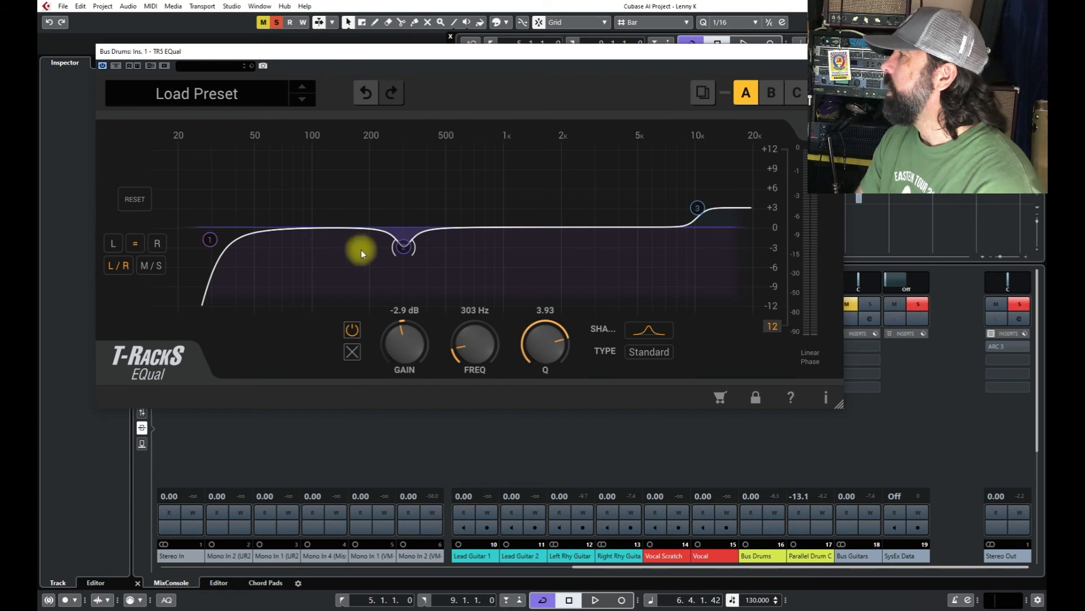
mouse_move(405, 249)
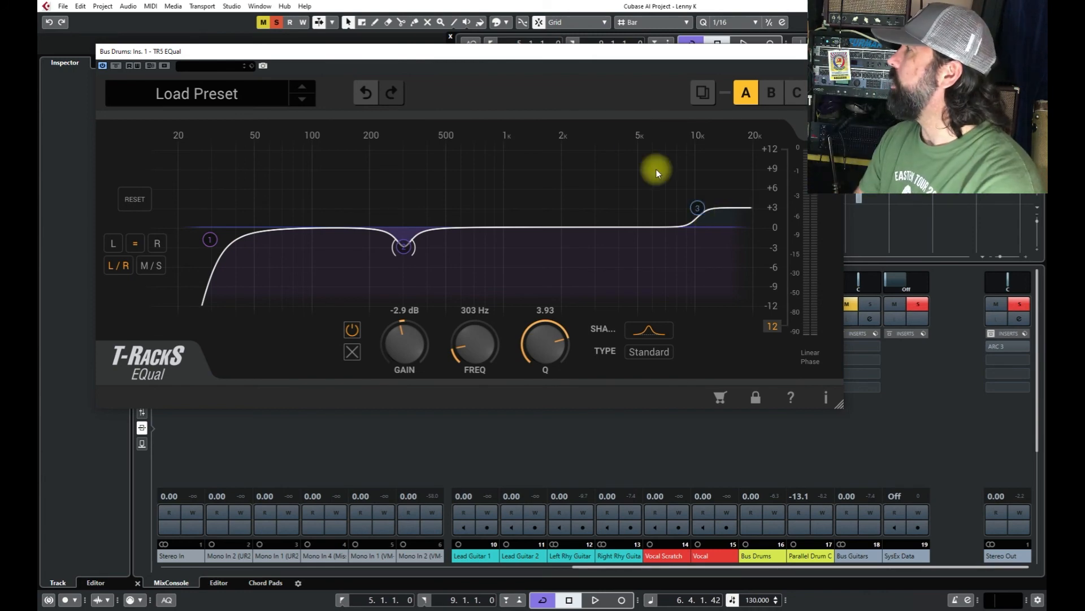
left_click_drag(598, 50, 600, 84)
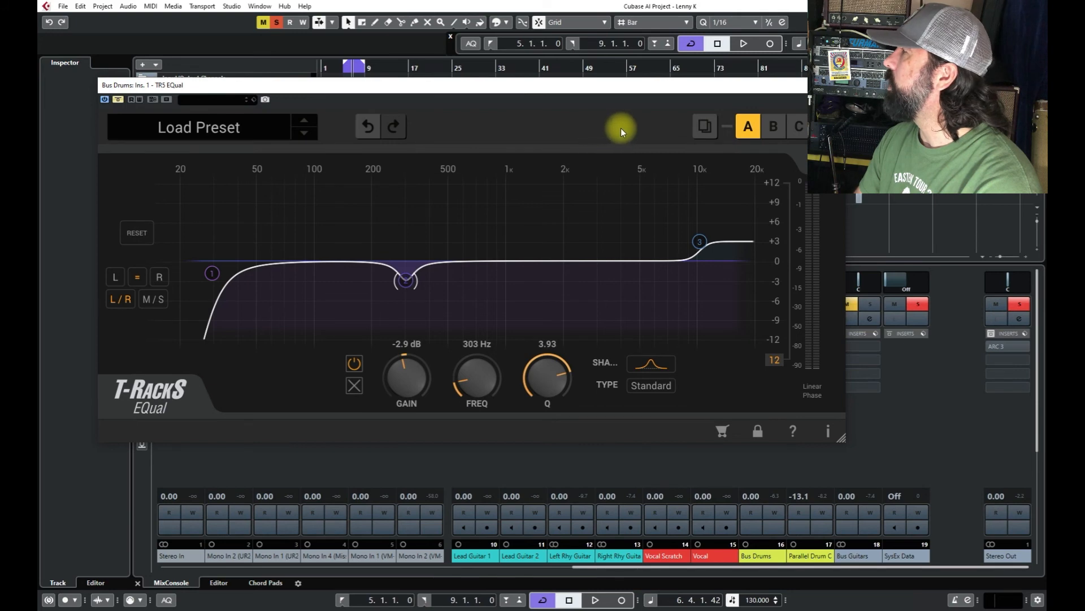
- Compare playback of the drum loop with the Bus Drums EQual bypassed and with it active
key("space")
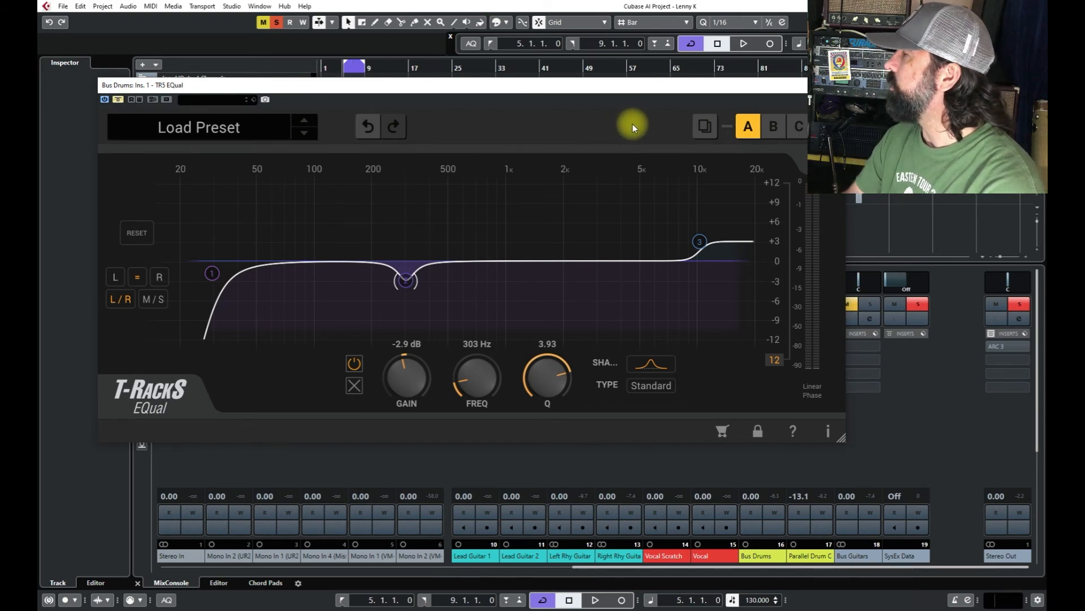
left_click_drag(649, 89, 677, 66)
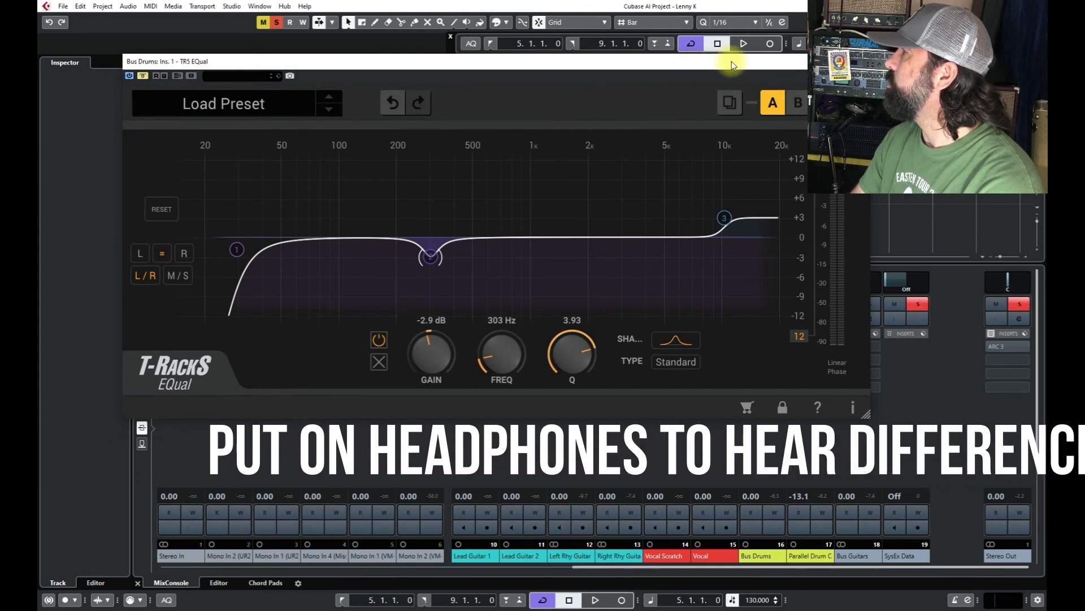
left_click(744, 43)
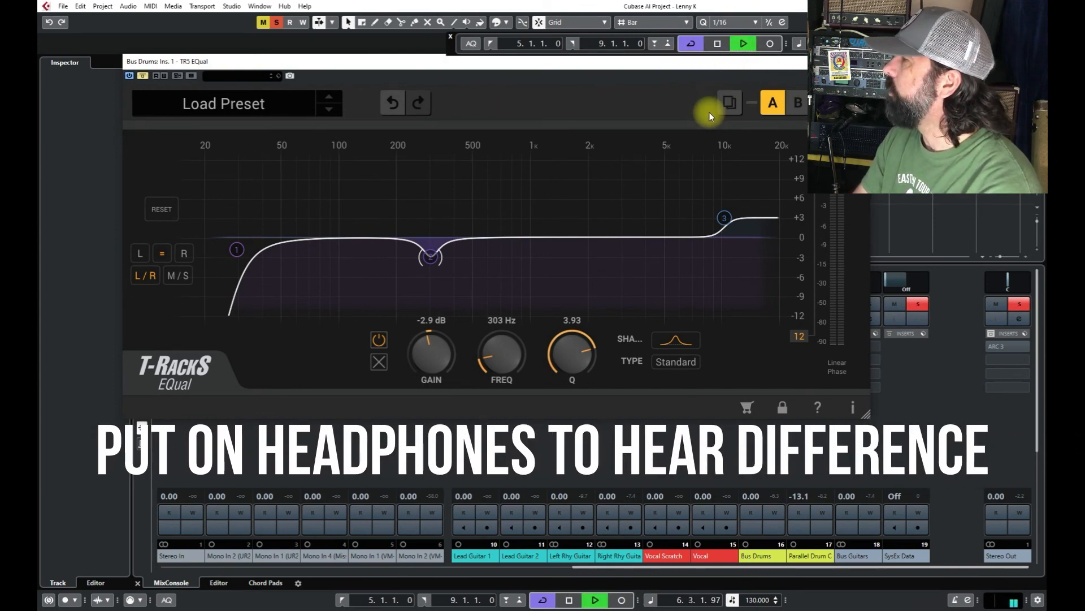
left_click(718, 45)
key("space")
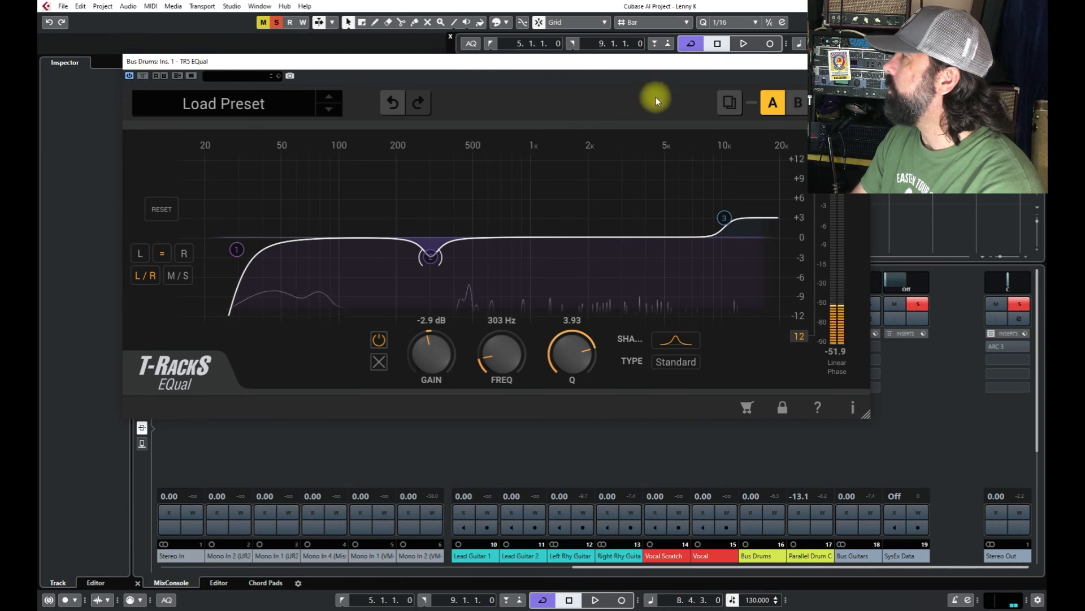
left_click(745, 44)
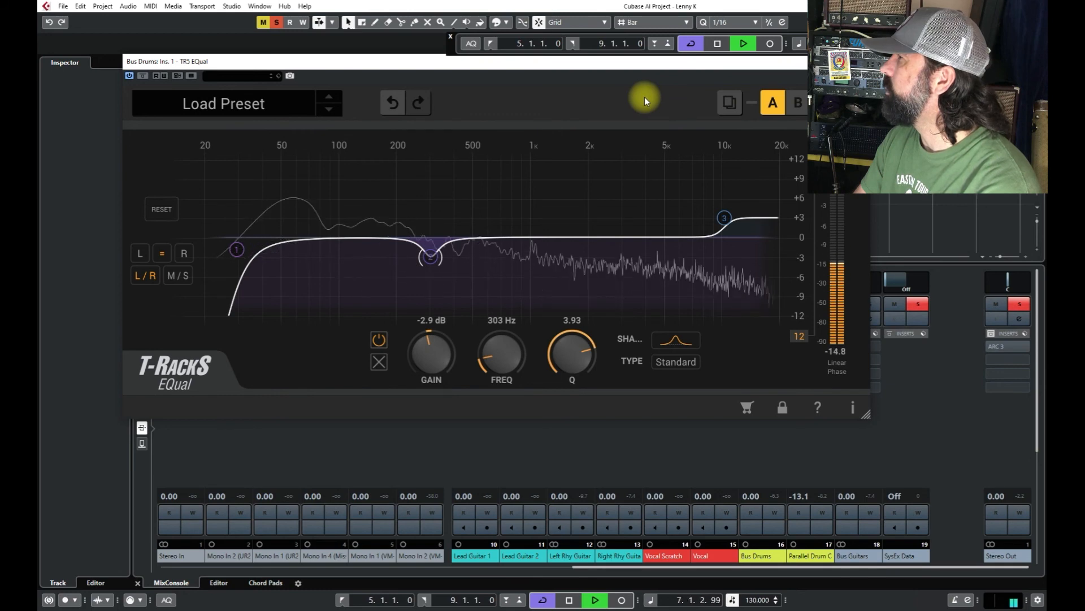
left_click(718, 41)
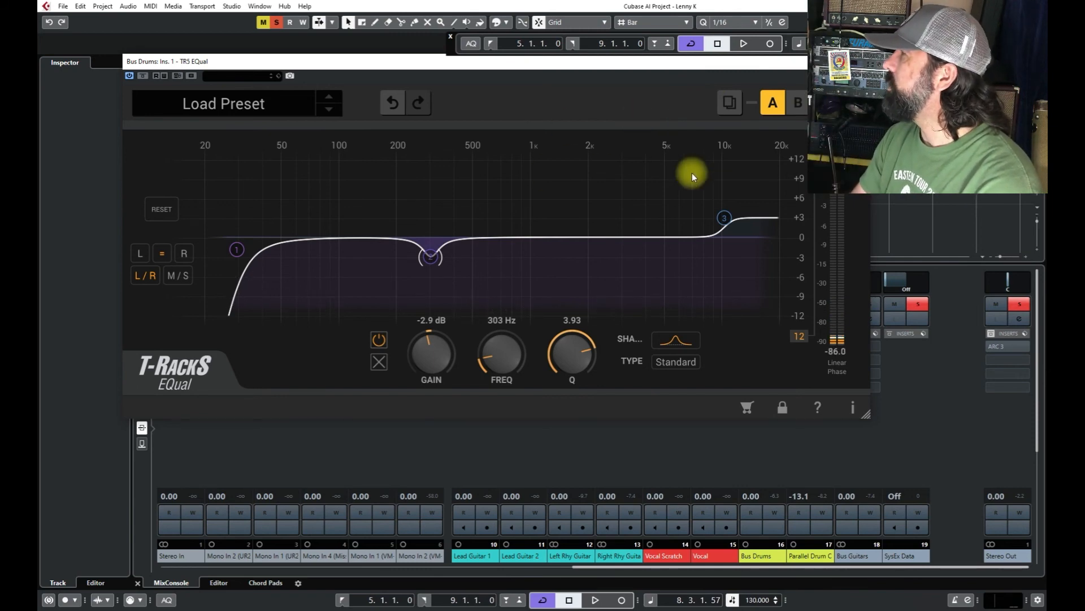
- During loop playback, fine-tune the second band of the Bus Drums EQ to about -3.1 dB at 297 Hz, and close the plug-in
left_click(744, 45)
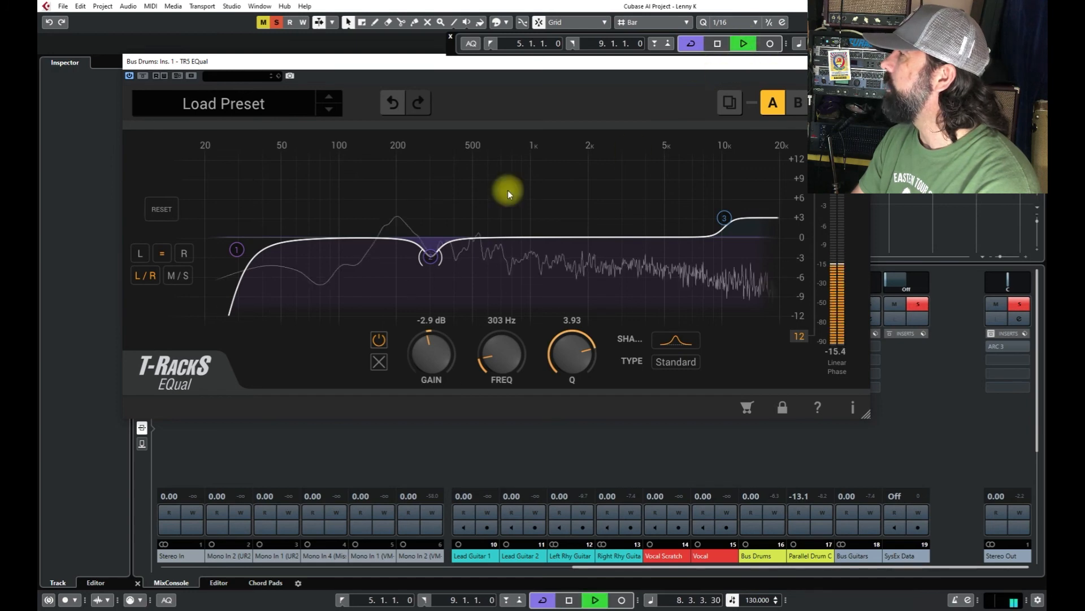
mouse_move(430, 259)
left_mouse_down()
mouse_move(431, 169)
mouse_move(430, 261)
left_mouse_up()
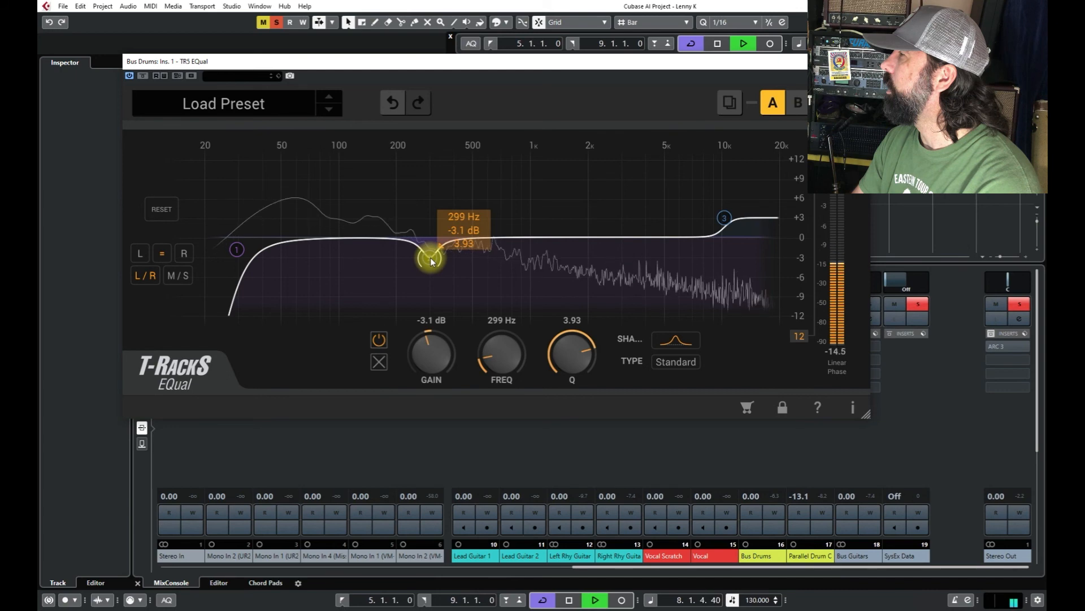
left_click_drag(430, 260, 431, 261)
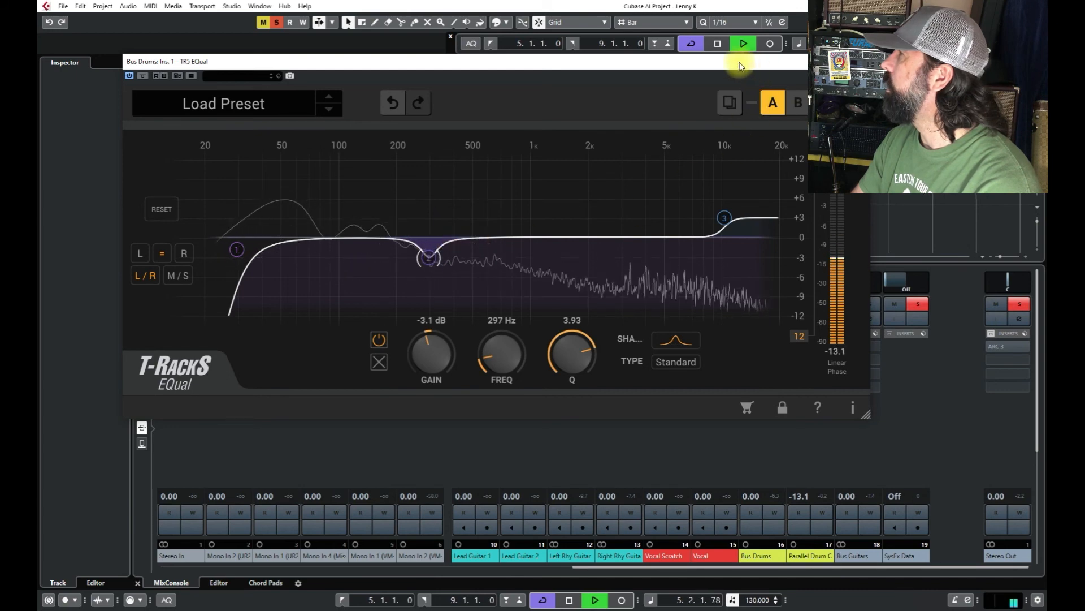
left_click(718, 44)
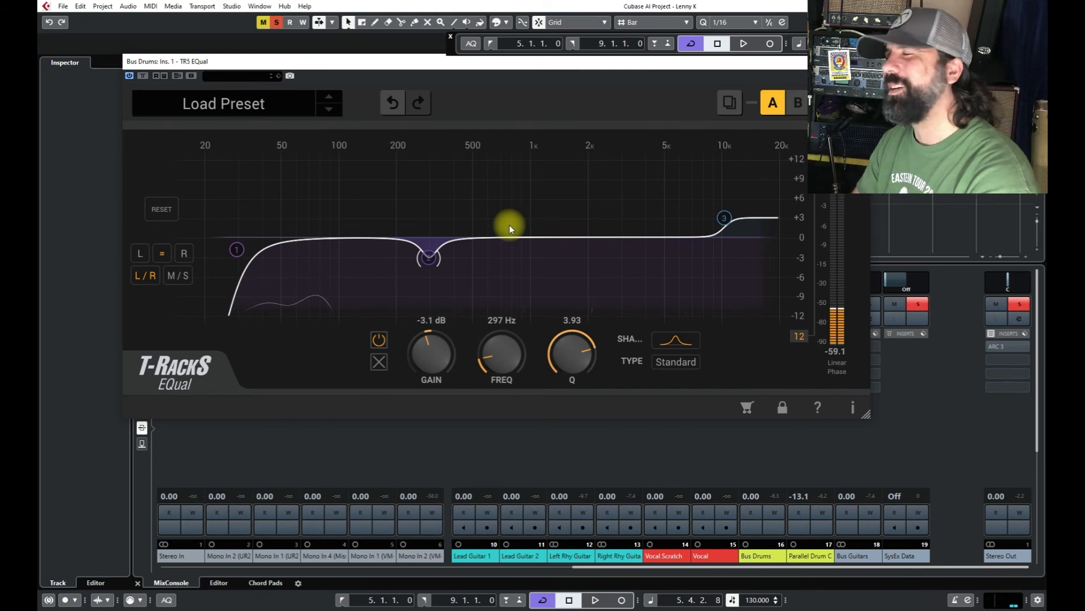
mouse_move(427, 261)
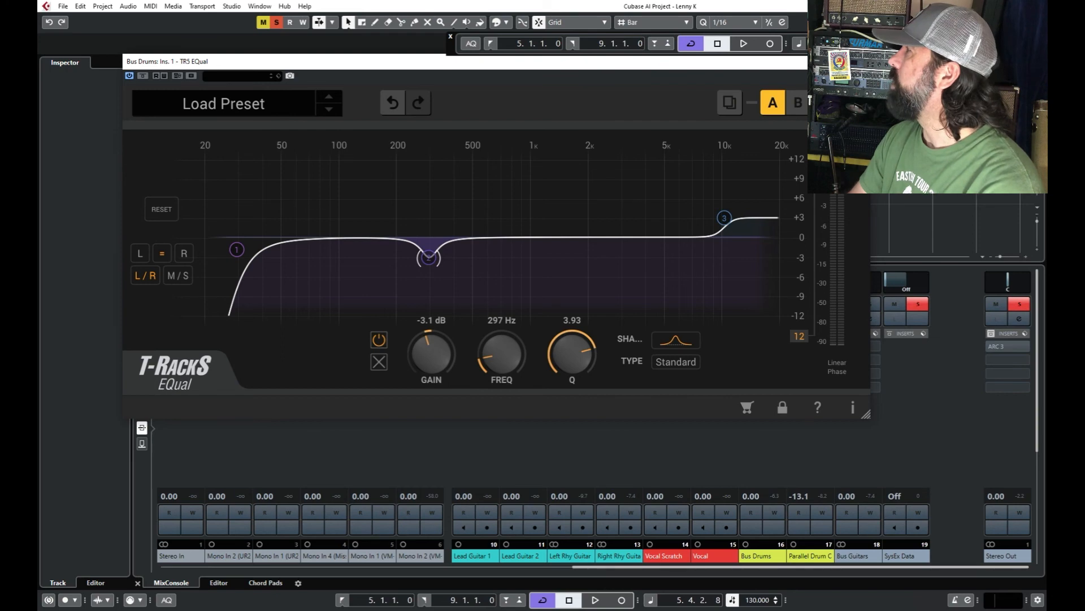
left_click(859, 62)
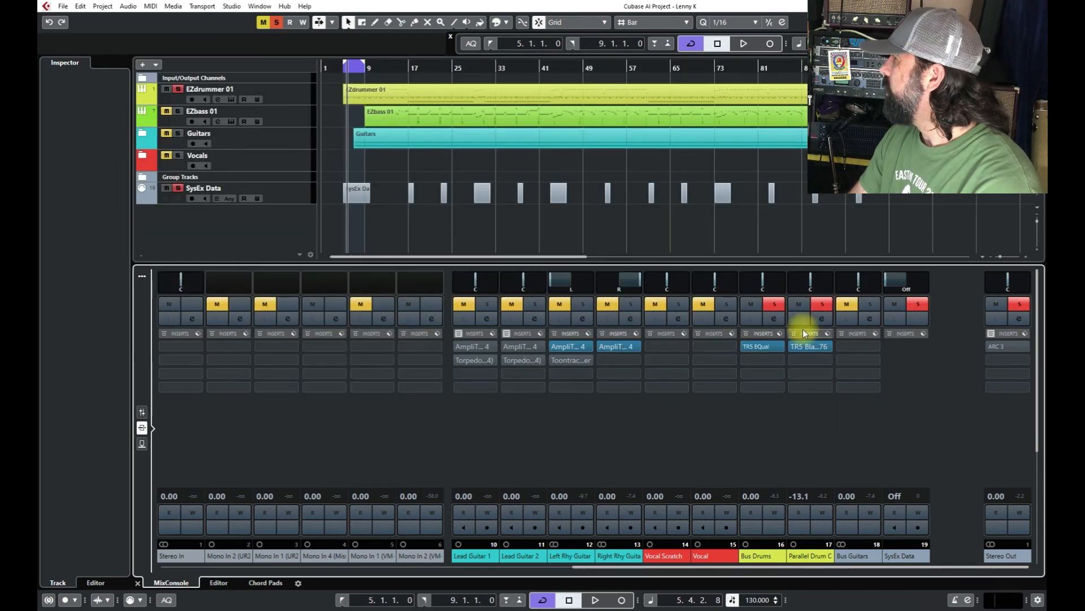
- Pull the Parallel Drum Comp channel's fader all the way down to minus infinity
left_click(142, 412)
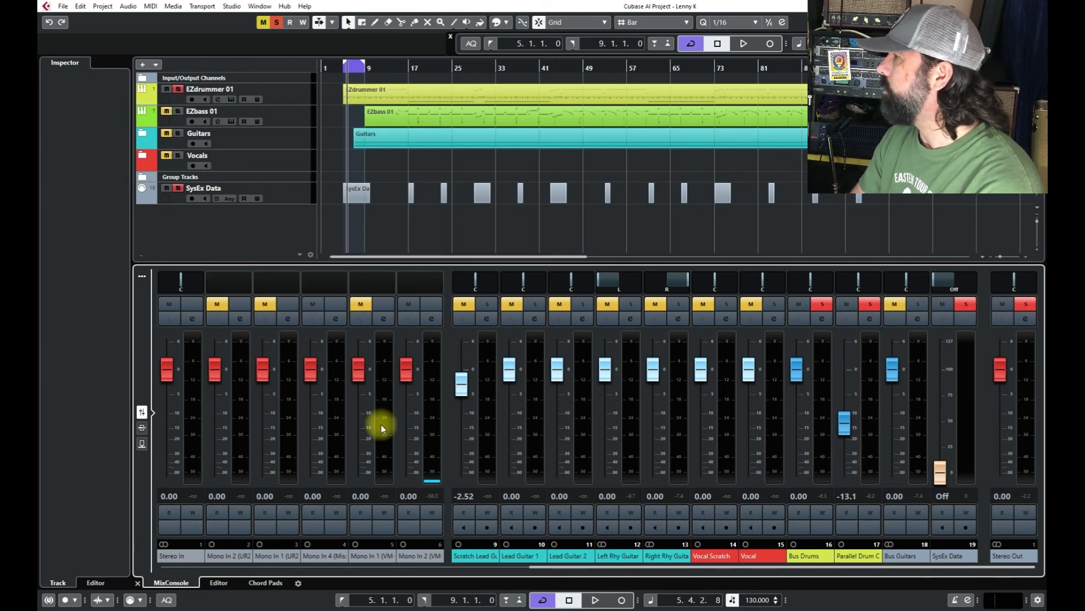
left_click_drag(847, 426, 853, 501)
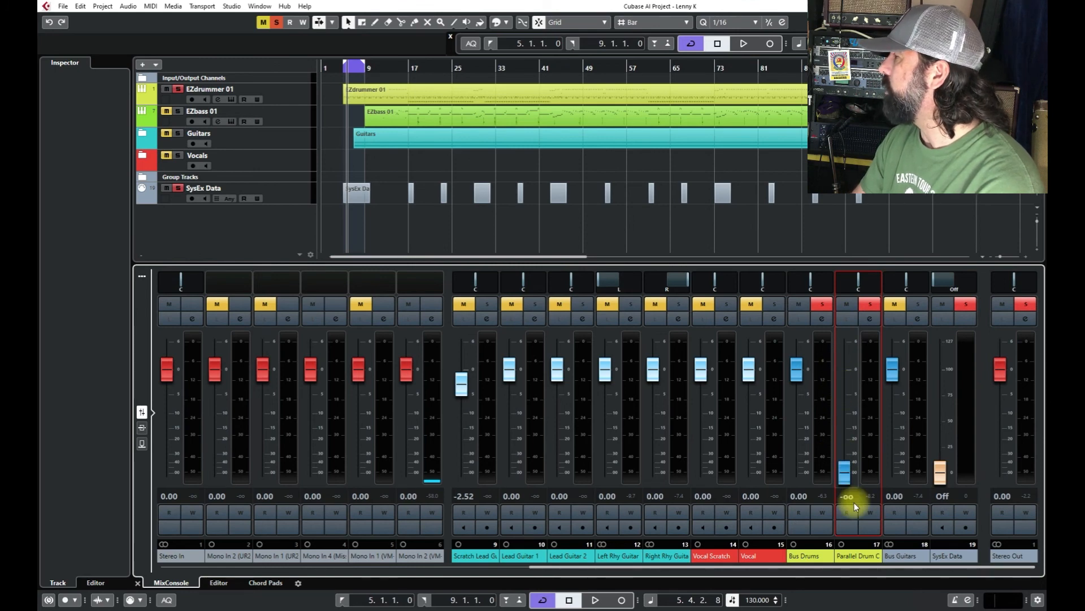
- Review the Black 76 compressor settings inserted on the Parallel Drum Comp channel
left_click(141, 430)
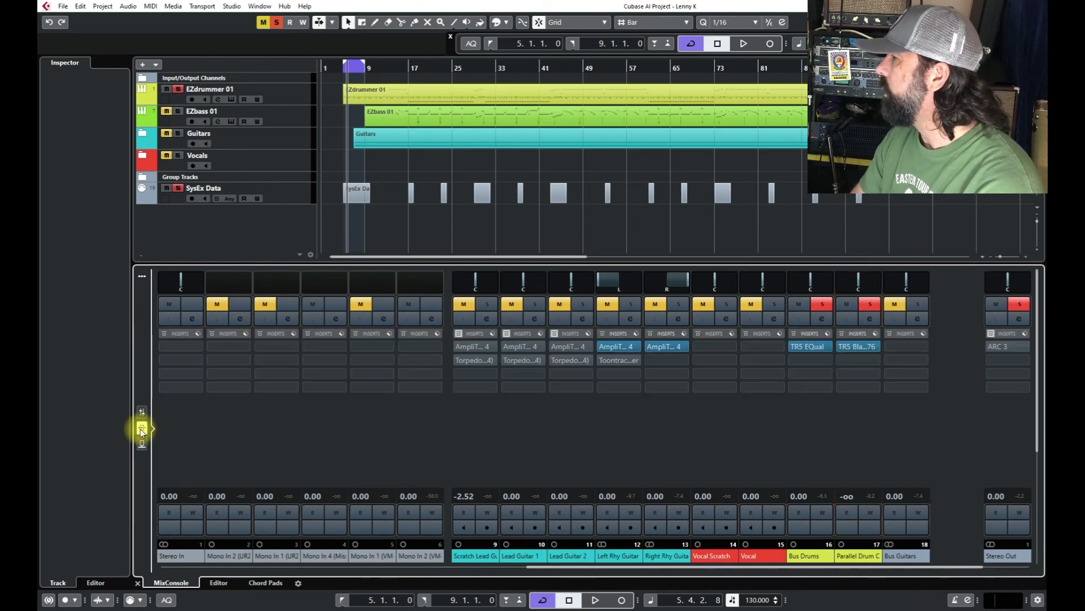
left_click(866, 346)
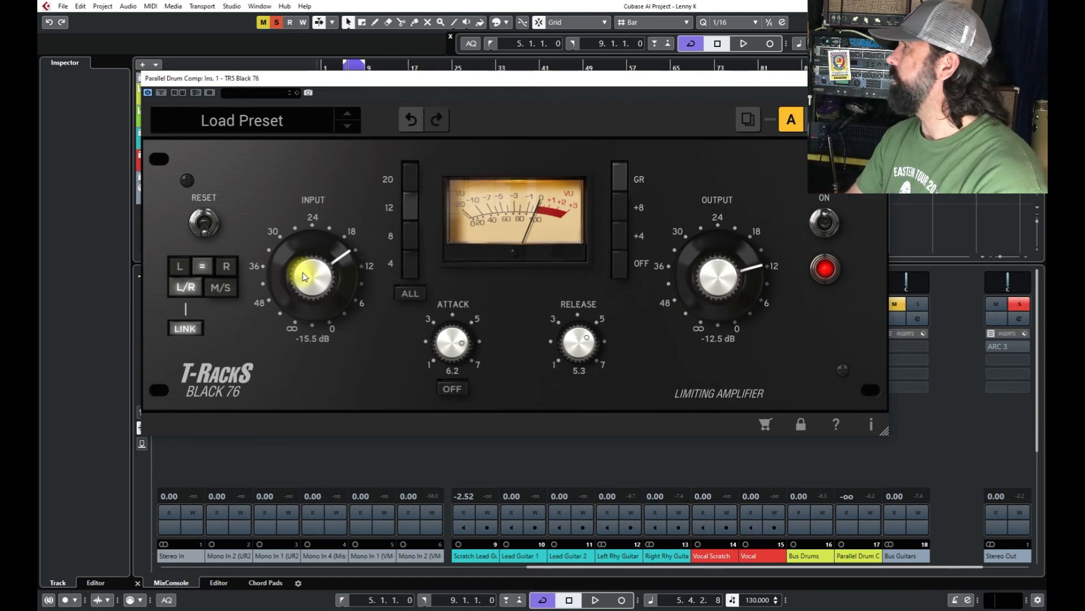
left_click_drag(721, 84, 527, 56)
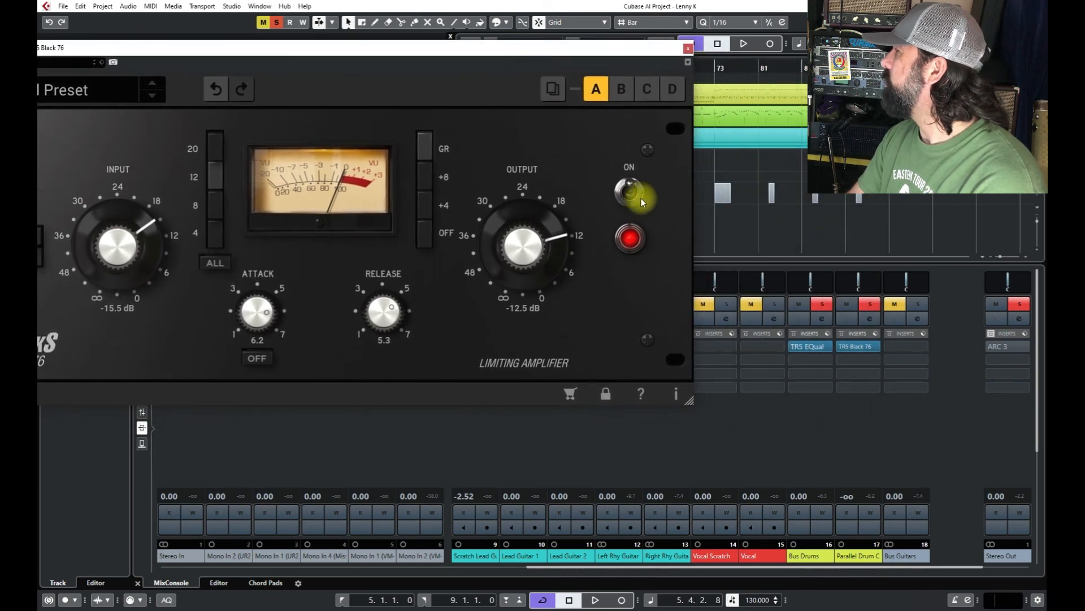
left_click(687, 48)
- Blend in the Parallel Drum Comp channel during loop playback and settle its level at -12.1 dB
left_click(743, 43)
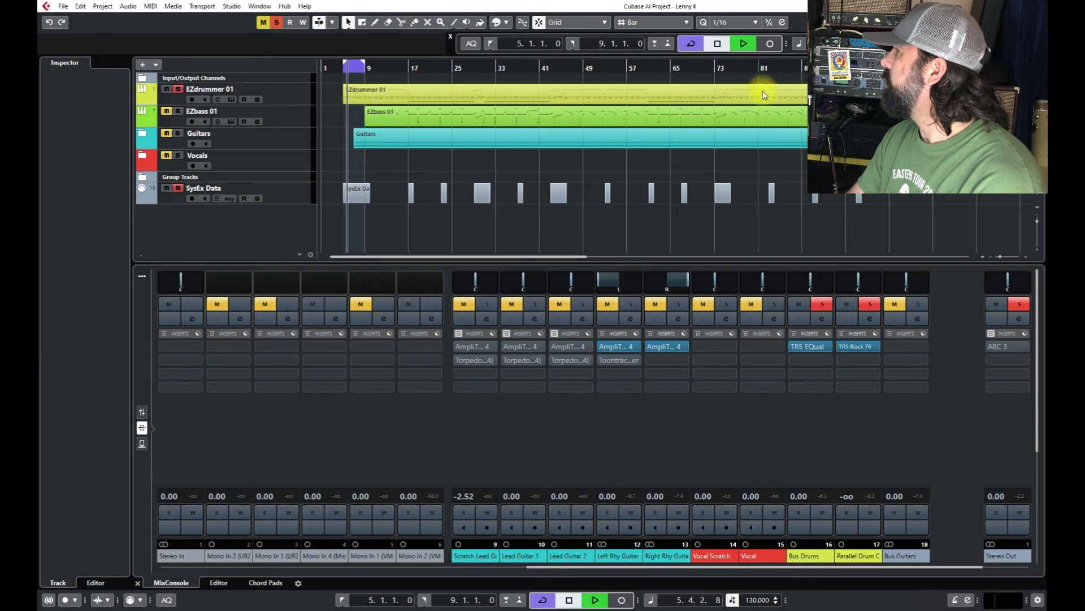
left_click(142, 412)
left_click_drag(849, 476, 850, 425)
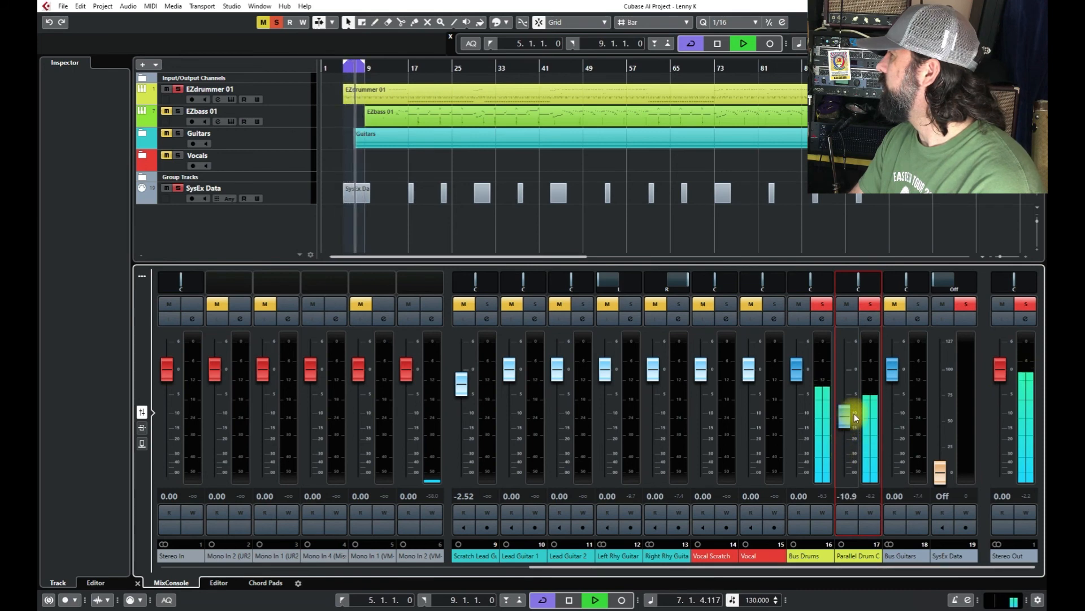
left_click(718, 45)
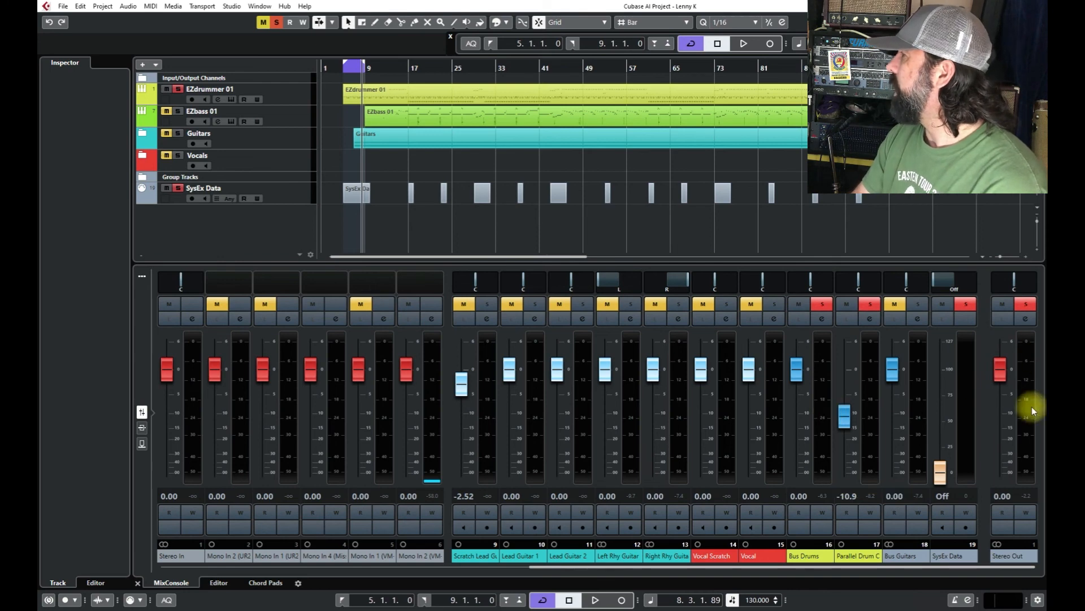
left_click(859, 423)
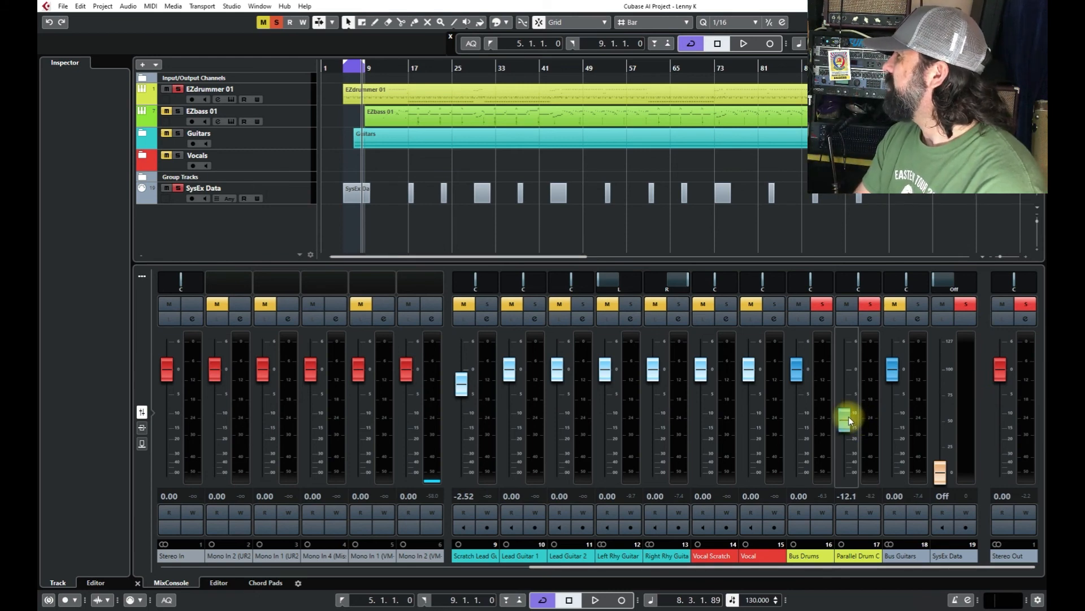
- Review the Drum Comp preset settings of the Black 76 compressor on the Kick channel
left_click(219, 567)
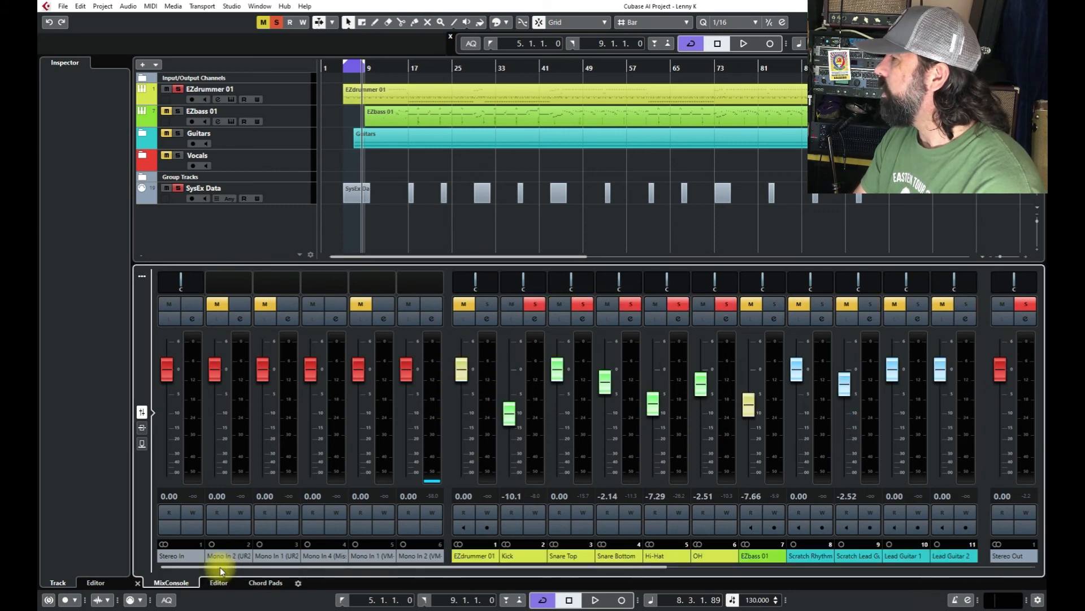
left_click(142, 427)
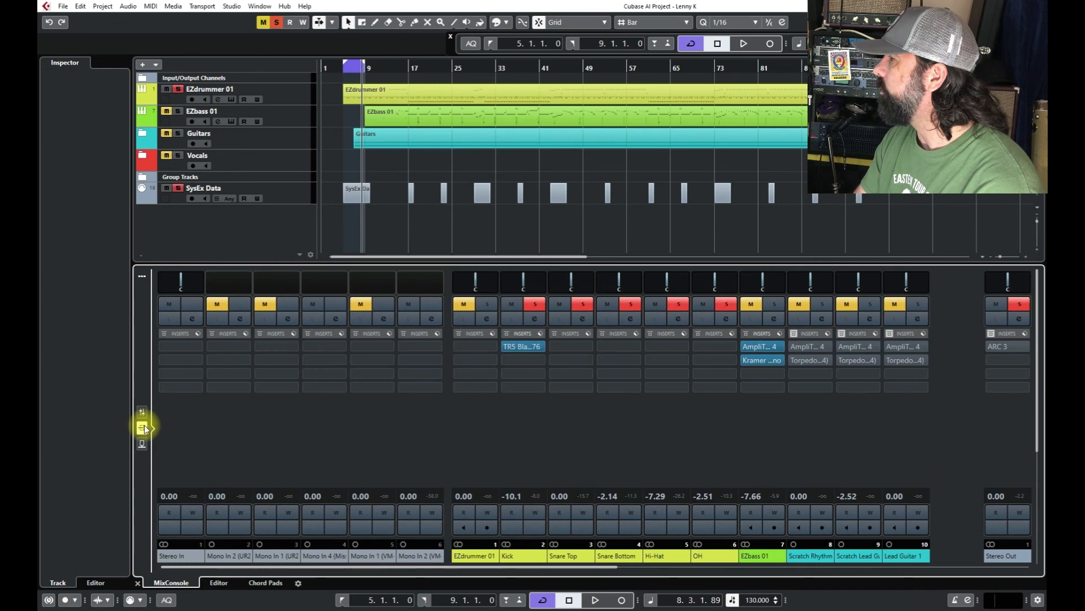
left_click(535, 346)
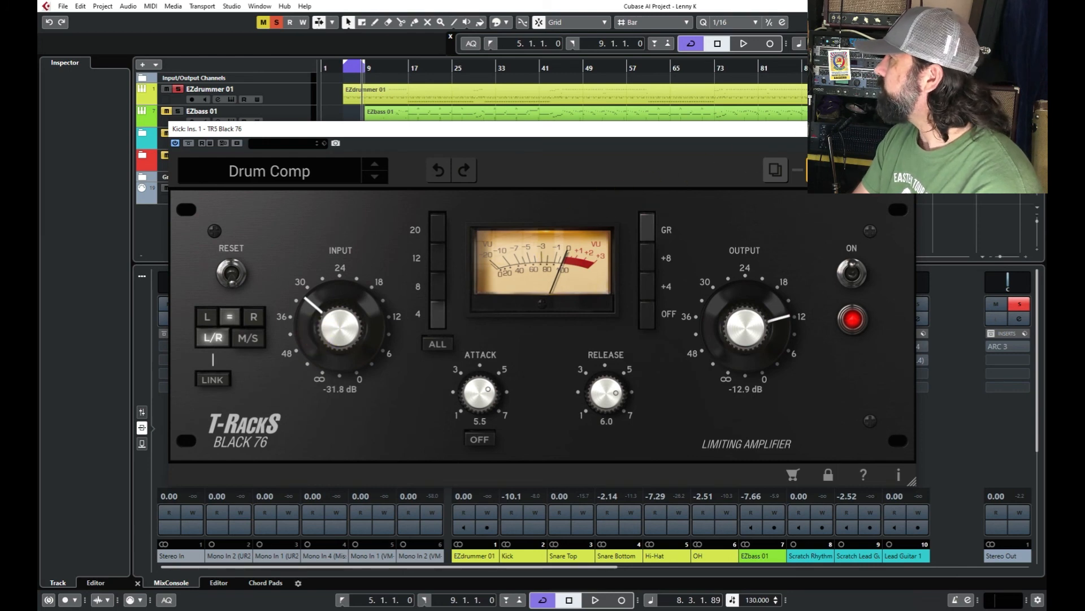
left_click(905, 129)
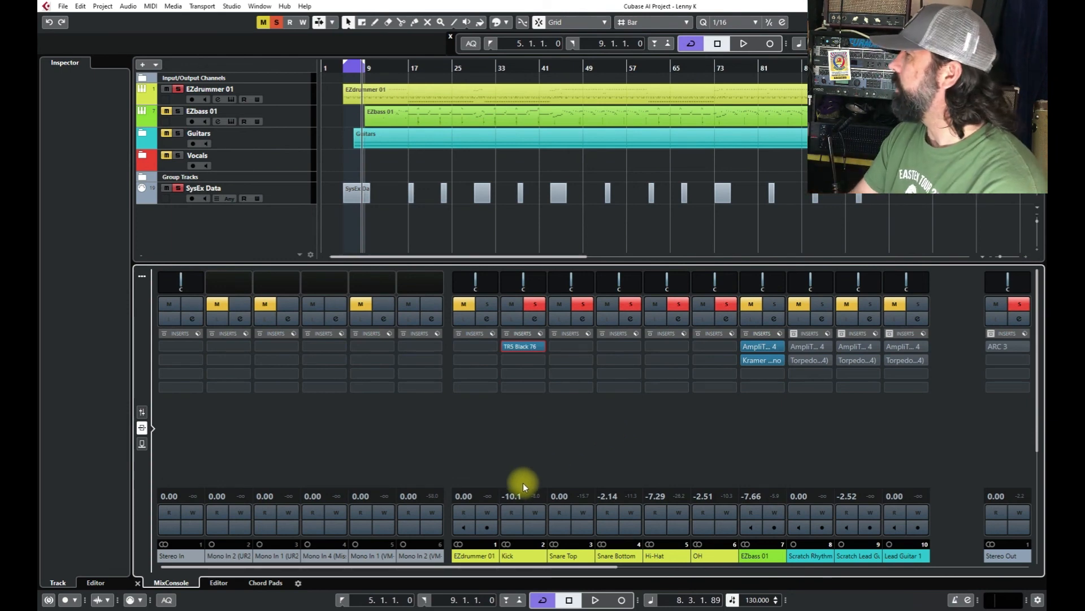
- Bypass the EQual insert on Bus Drums and the Black 76 insert on Parallel Drum Comp
left_click(762, 567)
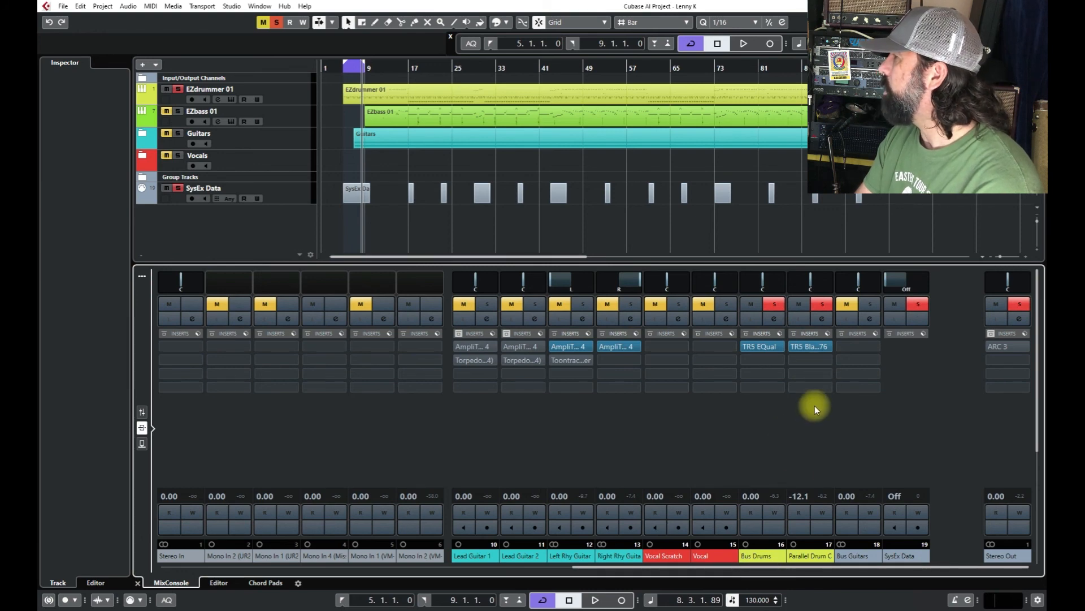
left_click(144, 414)
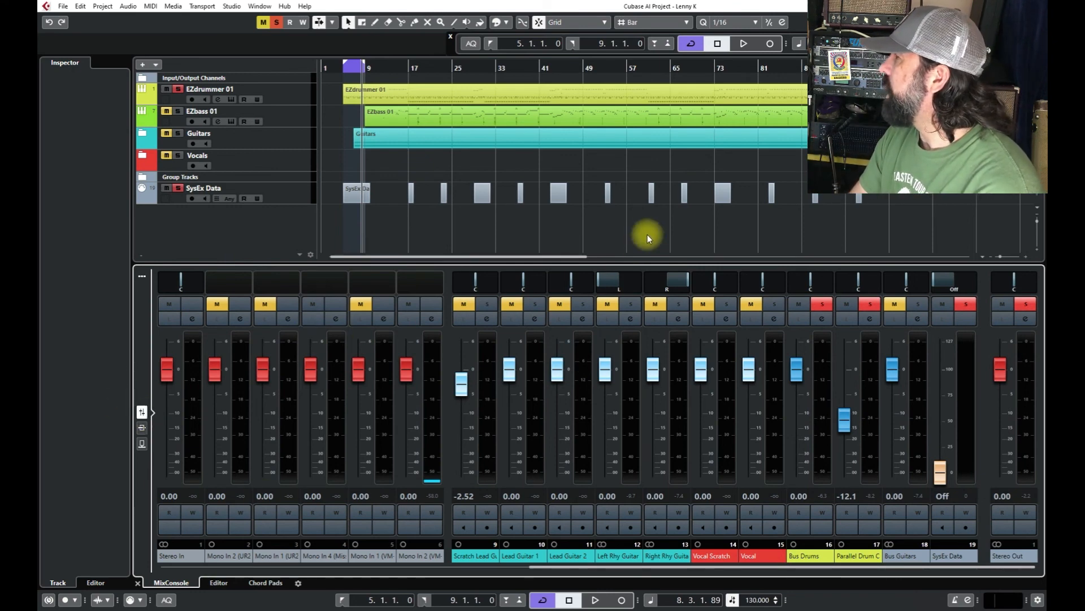
left_click(142, 427)
left_click(796, 347)
left_click(843, 346)
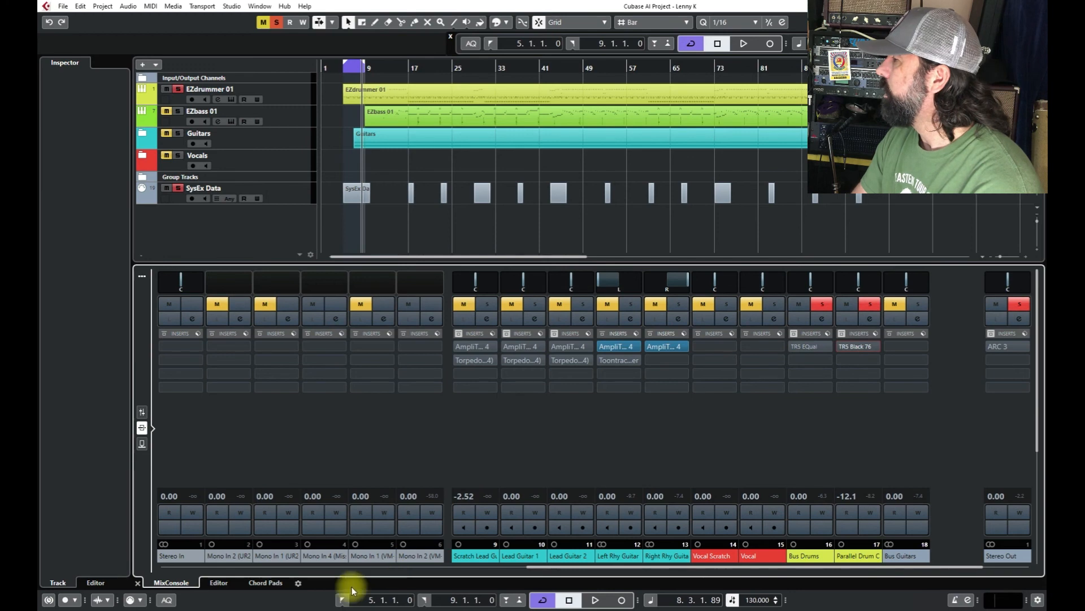
- Bypass the Black 76 insert on the Kick channel and play the loop from its start
left_click(294, 567)
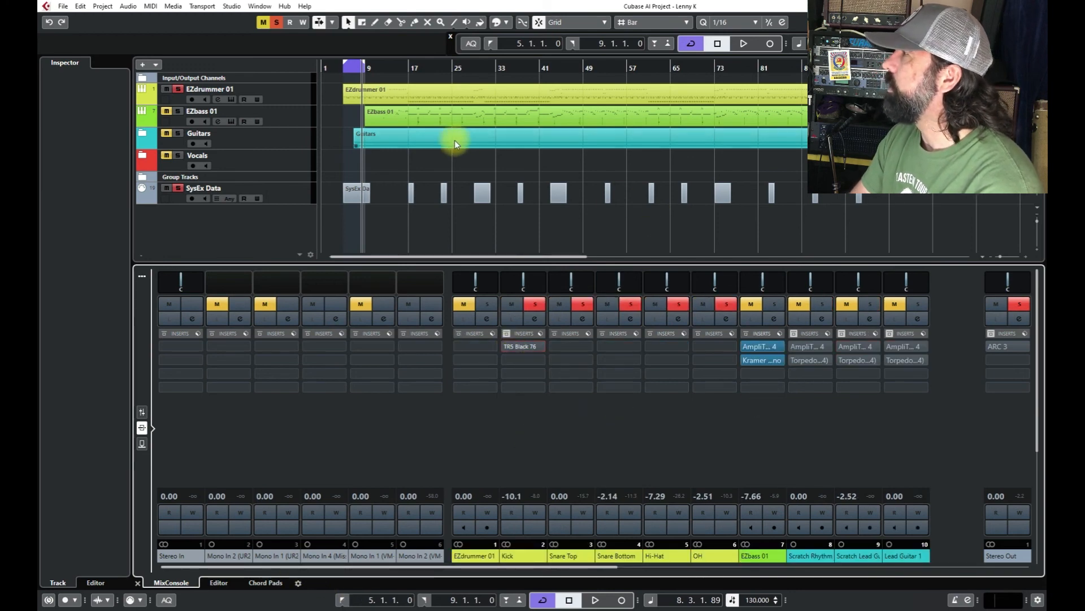
key("space")
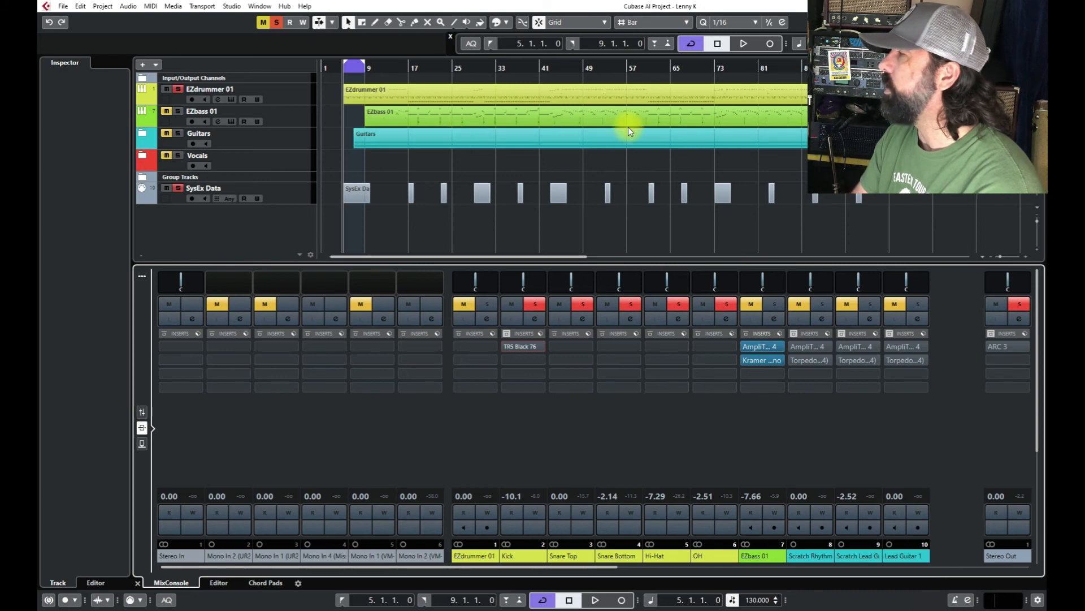
left_click(743, 43)
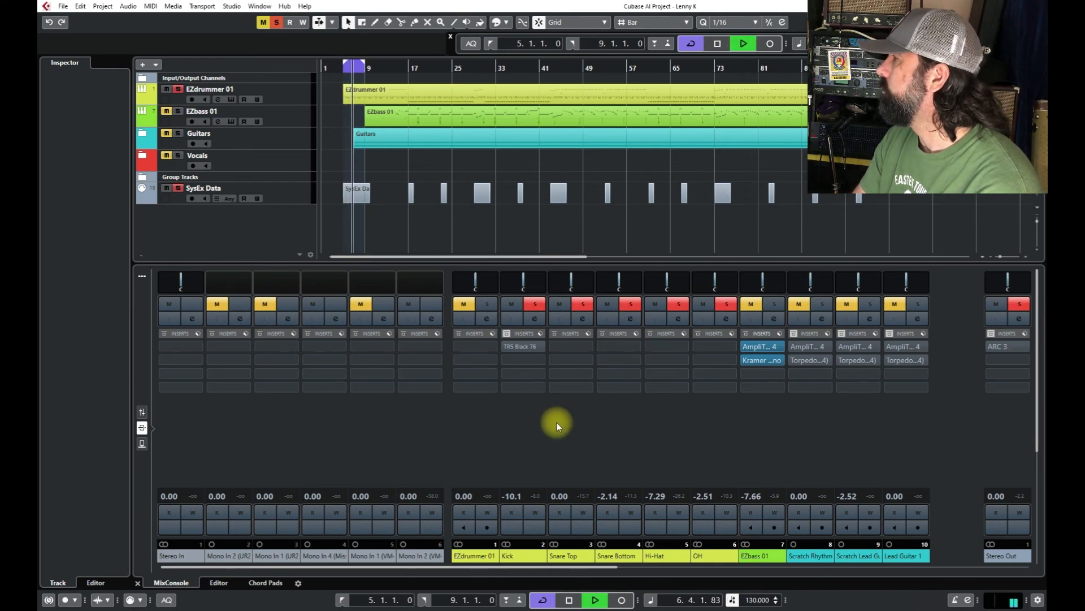
- Reactivate the Black 76 on Kick, the EQual on Bus Drums and the Black 76 on Parallel Drum Comp during loop playback
left_click(506, 349)
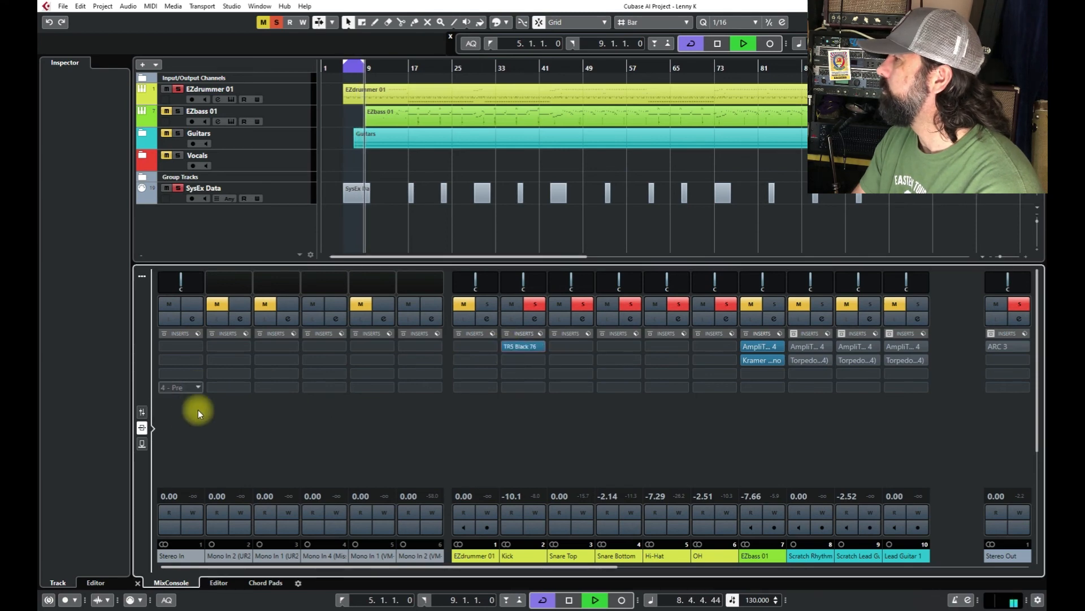
left_click(735, 566)
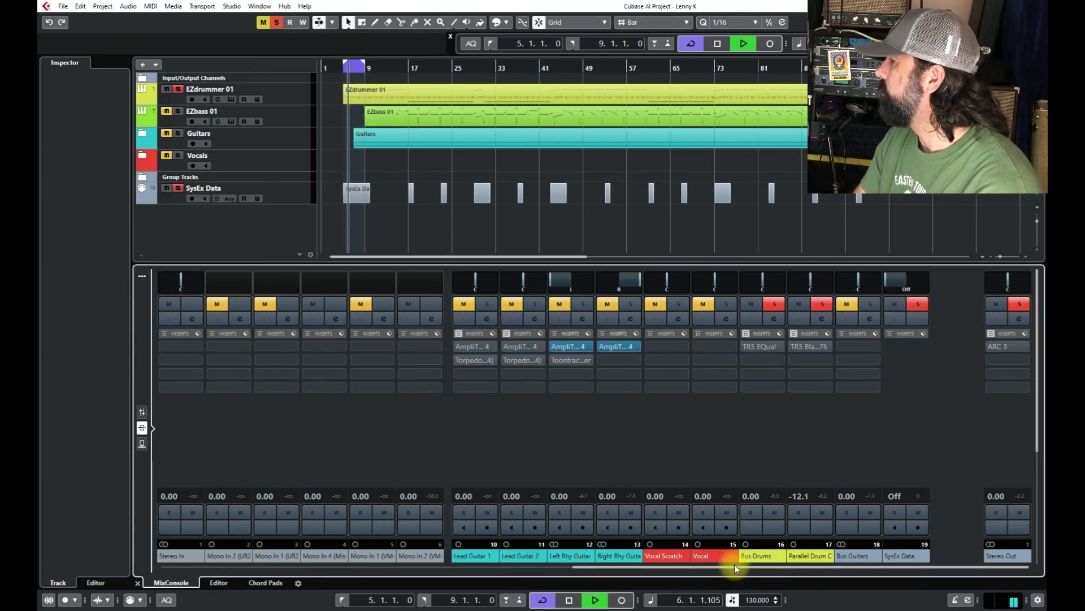
left_click(744, 348, "alt")
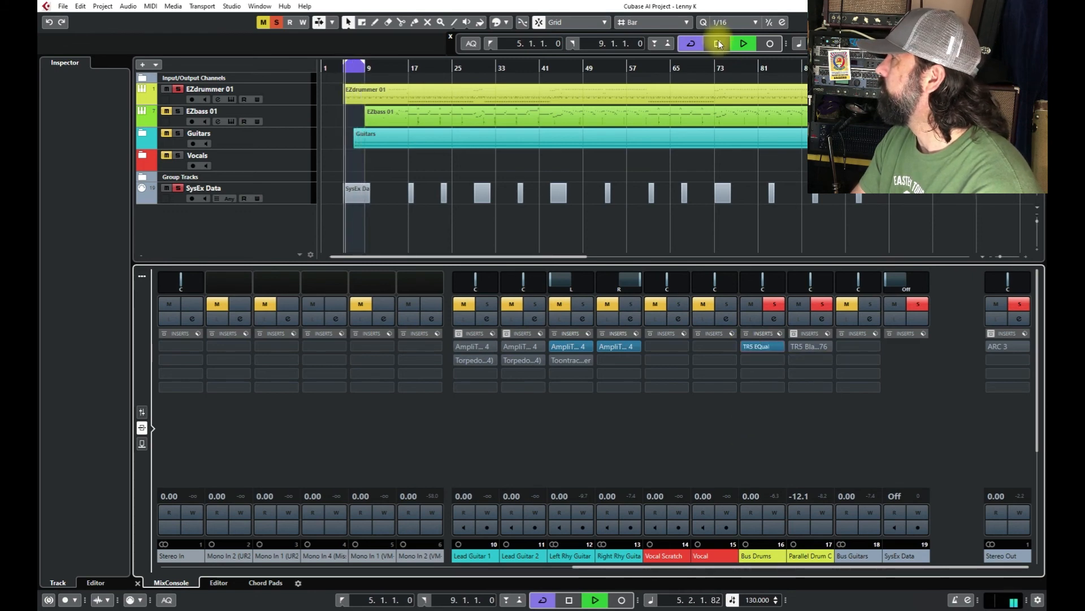
left_click(797, 349, "alt")
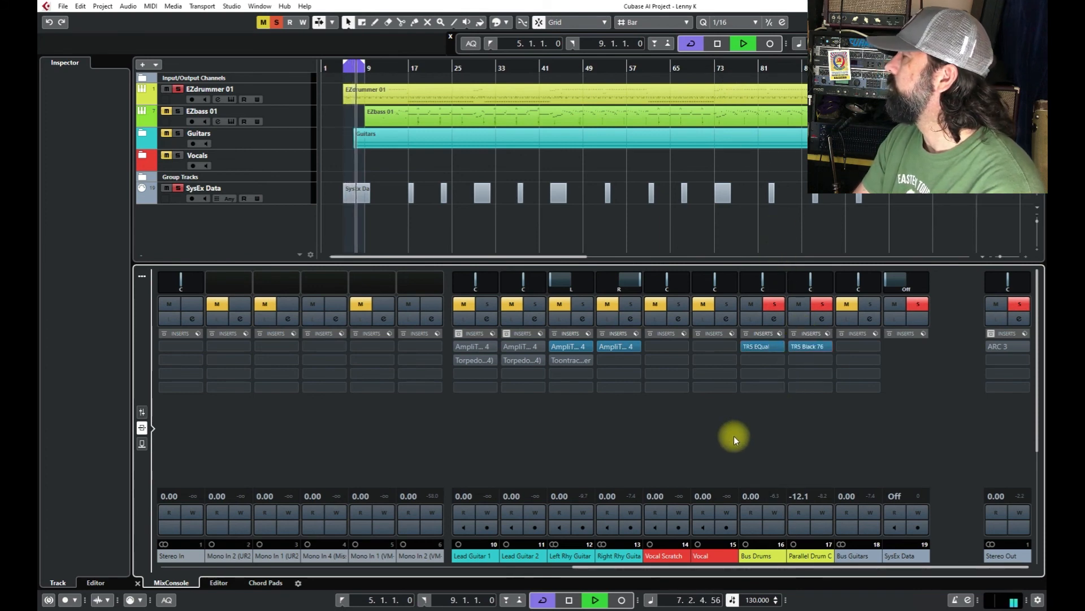
- Stop playback and clear the solo state of all drum channels
left_click(717, 44)
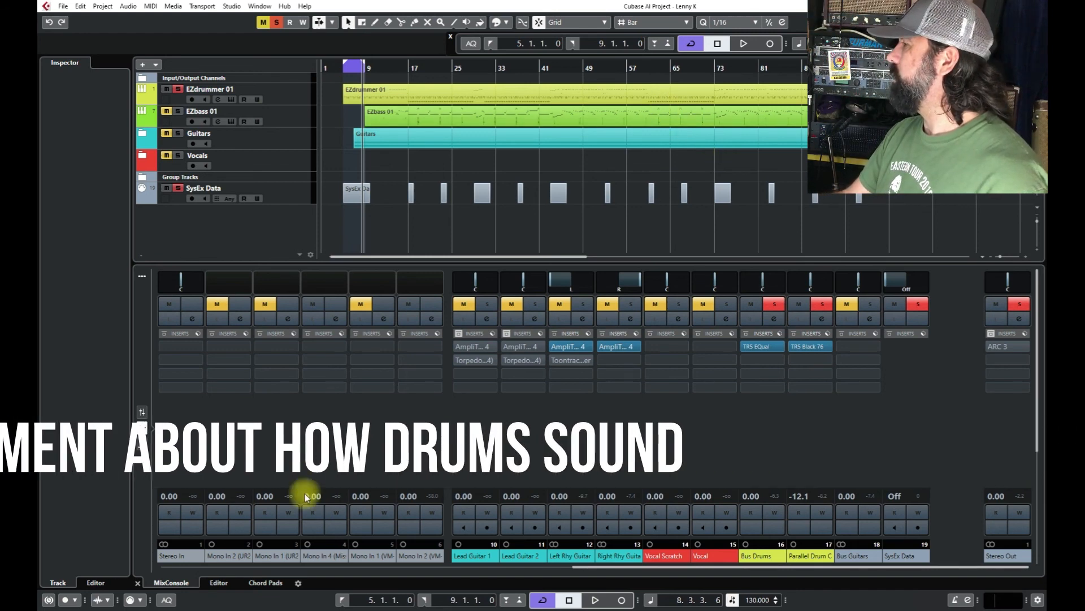
left_click(164, 568)
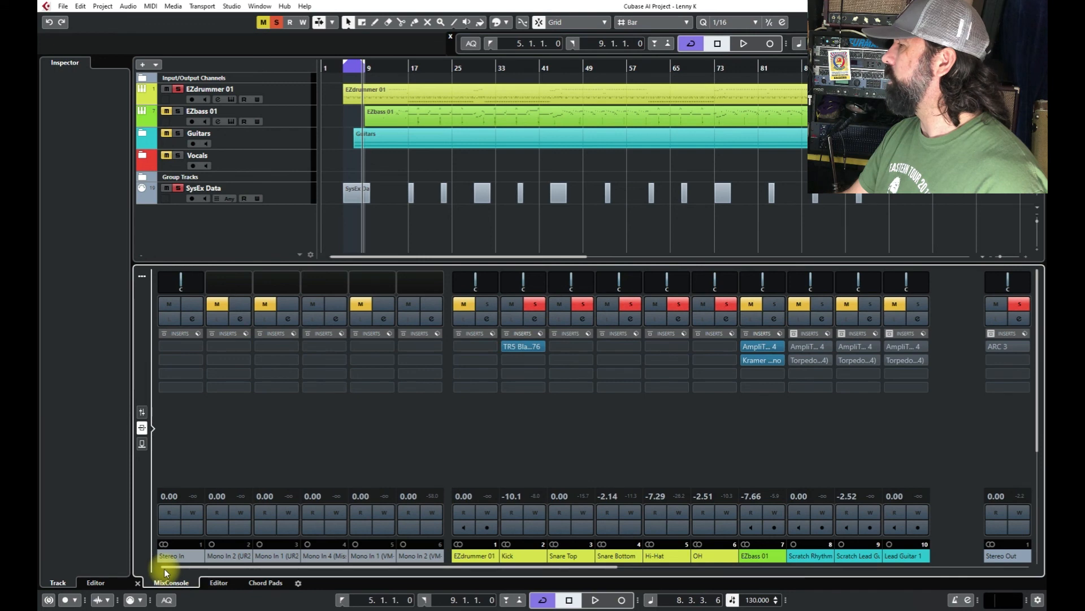
left_click(141, 414)
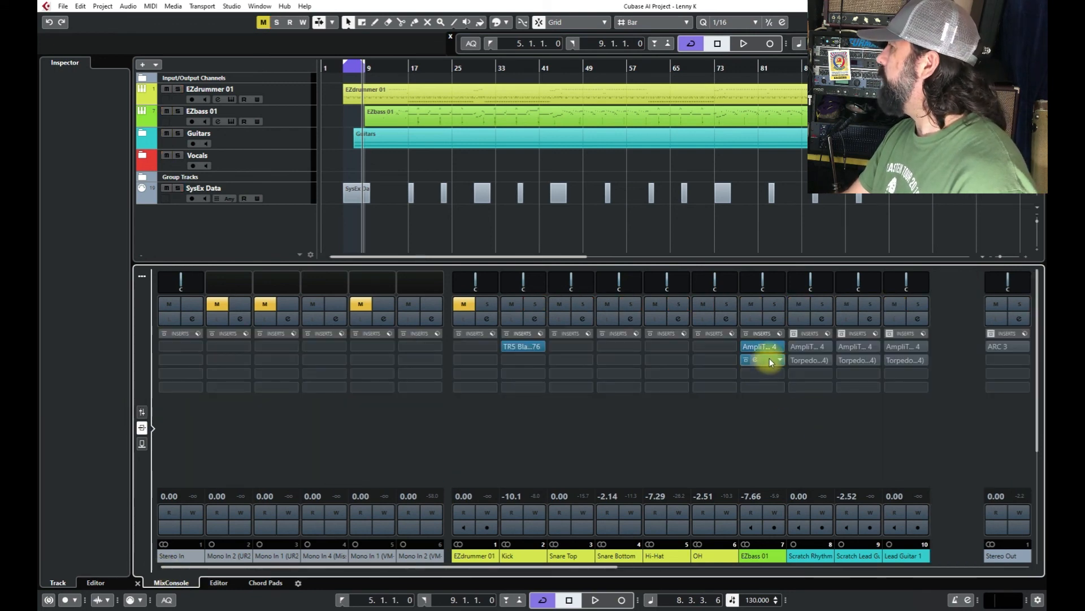
- Review the SVX-PRO amp and SVX-212 cabinet in the AmpliTube 4 insert on EZbass 01
left_click(771, 346)
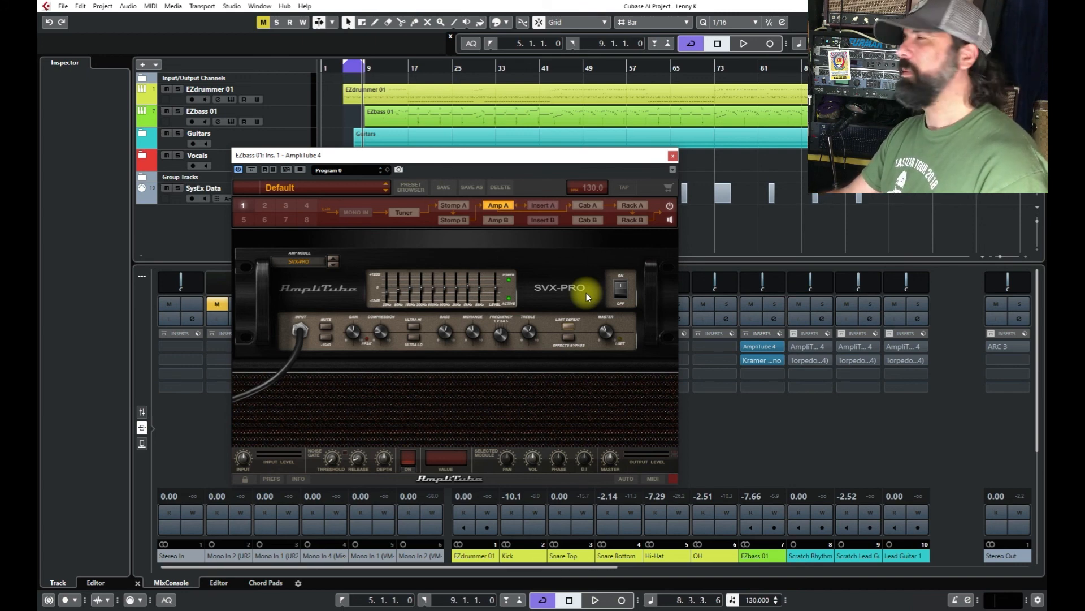
left_click(594, 205)
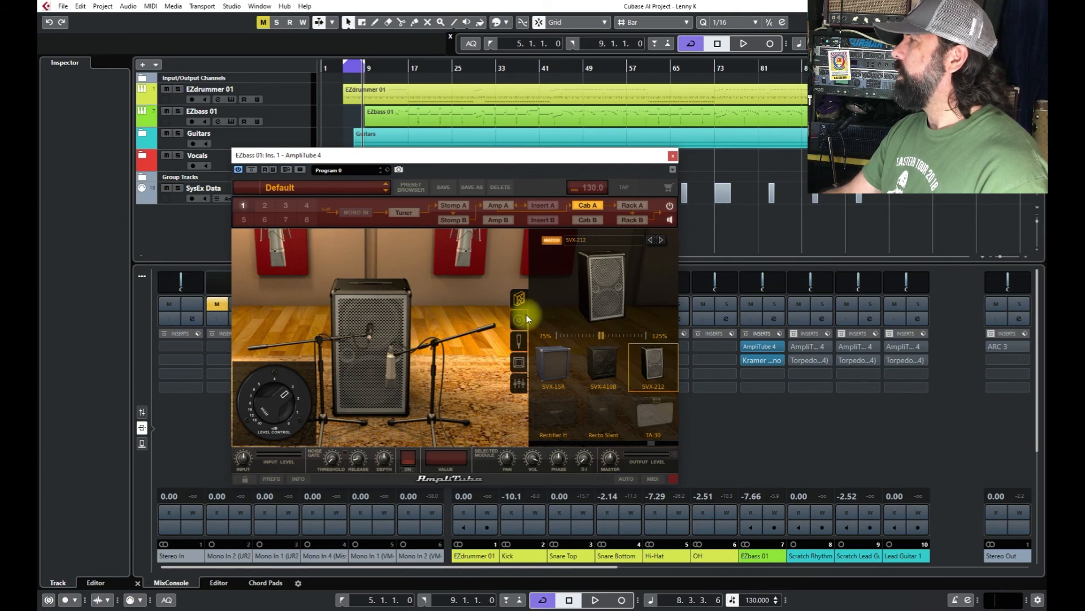
left_click(495, 205)
left_click(672, 155)
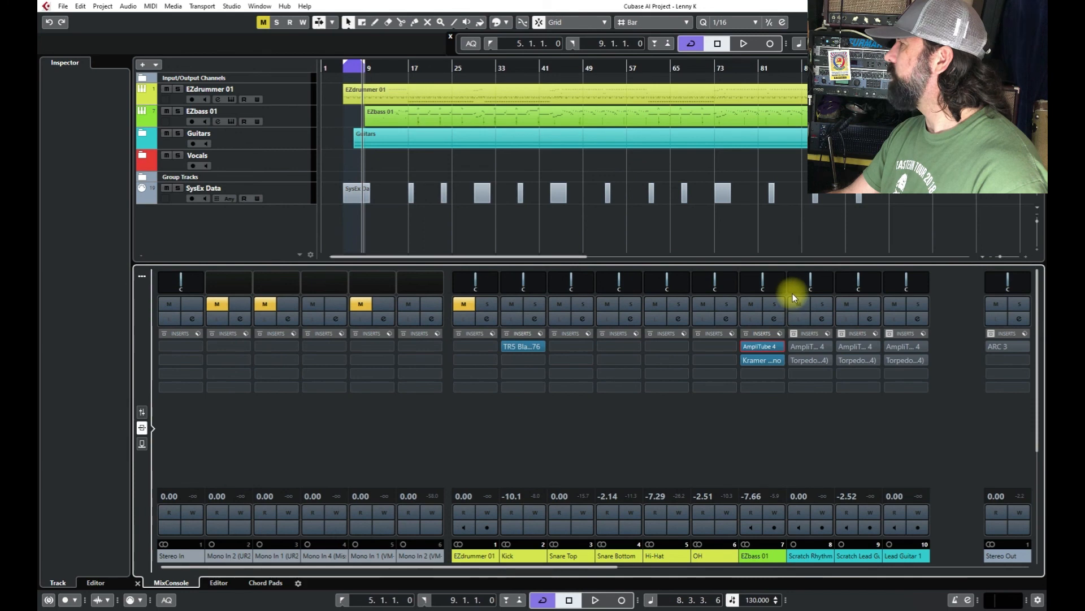
- Solo EZbass 01 with its Kramer HLS bypassed and set the playback loop from bar 9 to bar 17
left_click(775, 303)
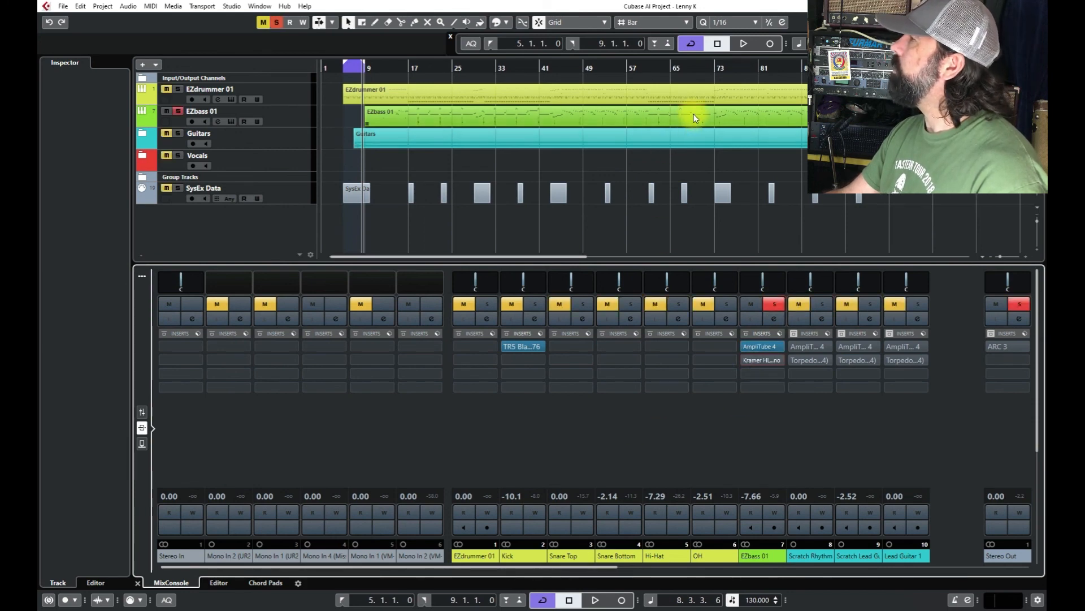
mouse_move(354, 66)
left_mouse_down()
mouse_move(398, 79)
mouse_move(385, 71)
left_mouse_up()
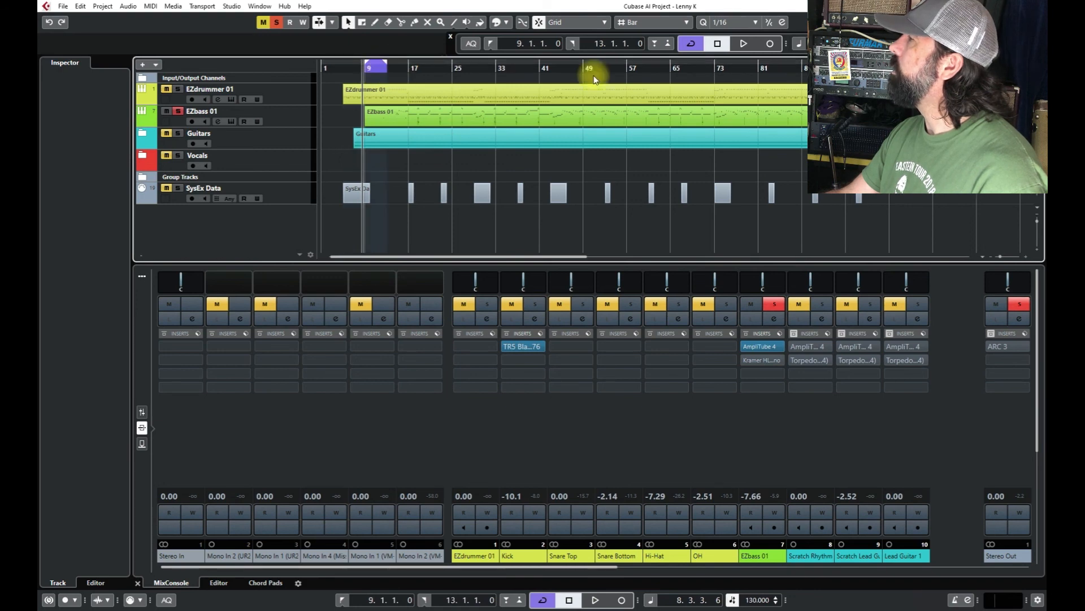
left_click(741, 43)
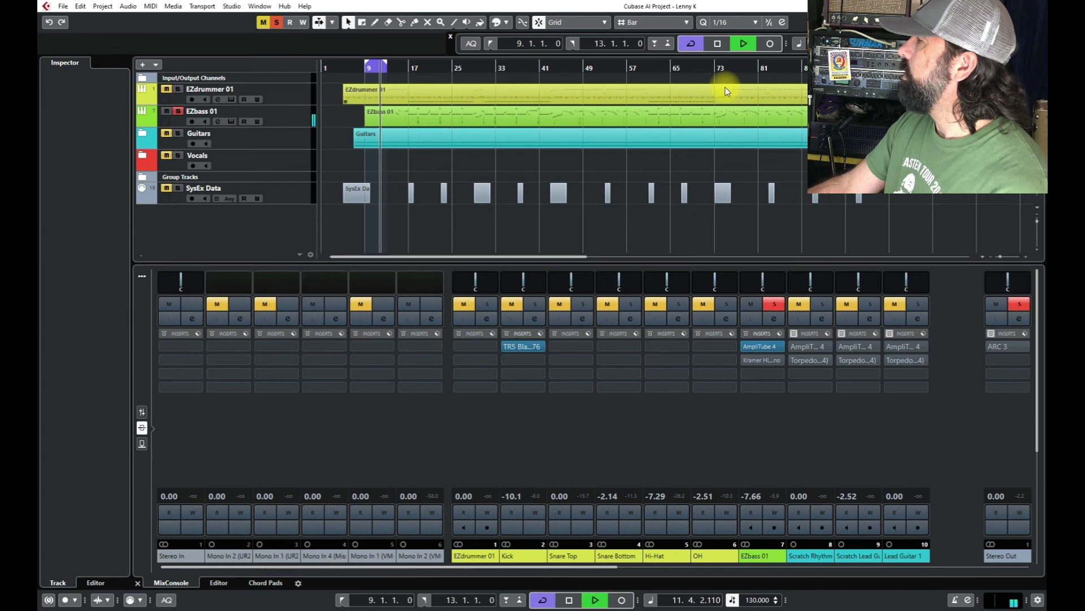
left_click(717, 44)
left_click_drag(386, 67, 408, 68)
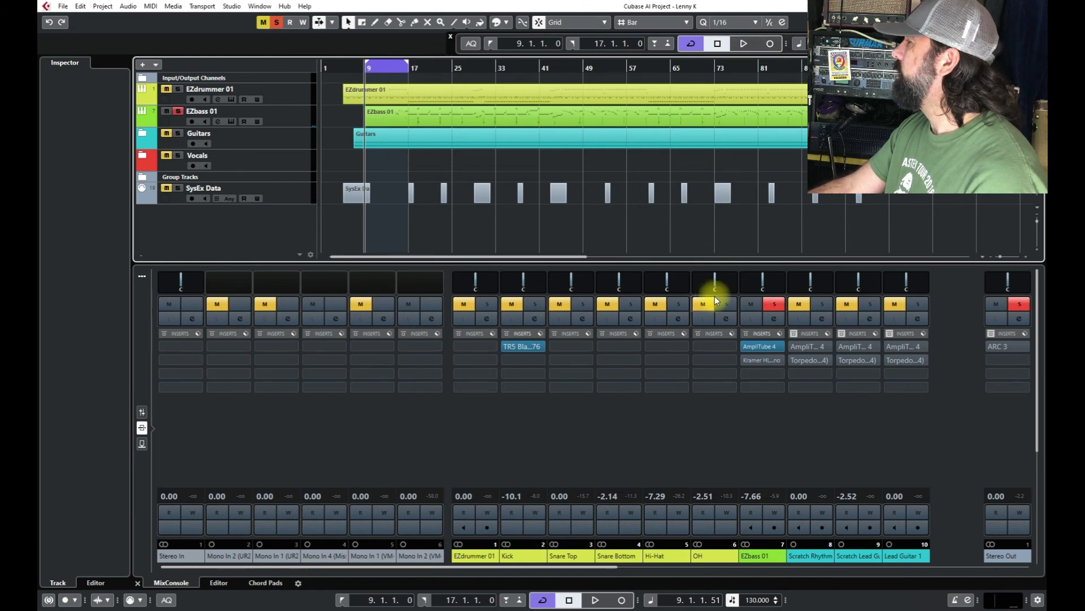
- Review the Kramer HLS settings on EZbass 01 and switch its EQ out, leaving the insert bypassed
left_click(775, 361)
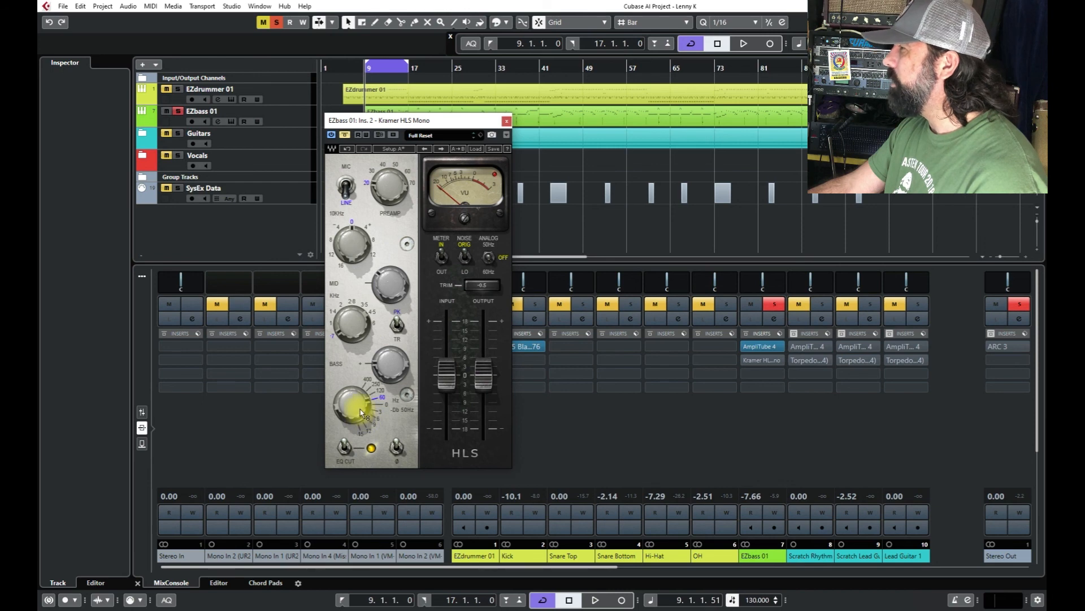
left_click(377, 406)
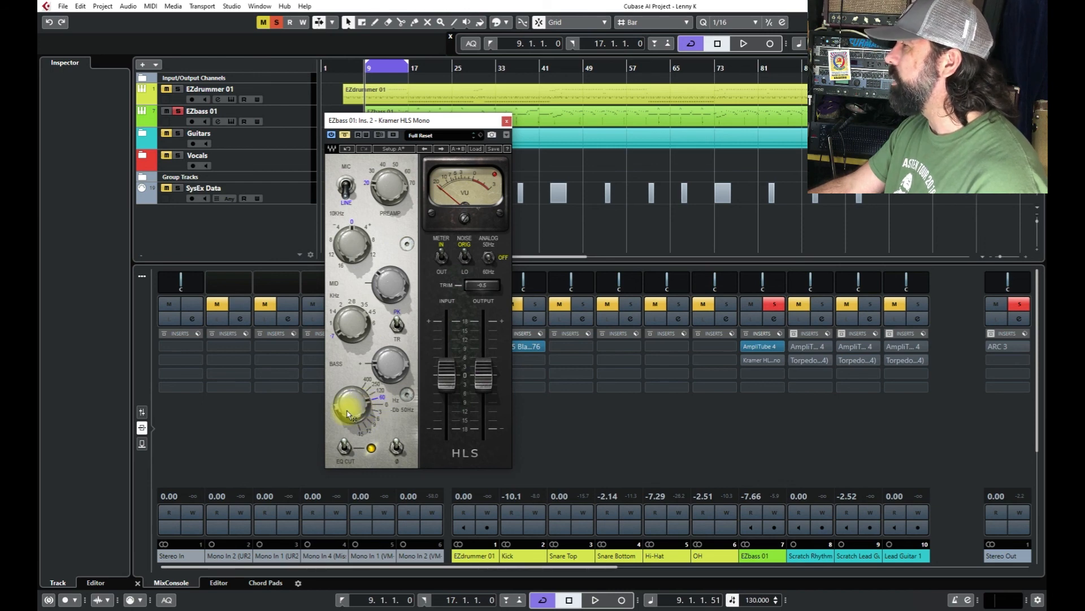
left_click_drag(377, 406, 377, 395)
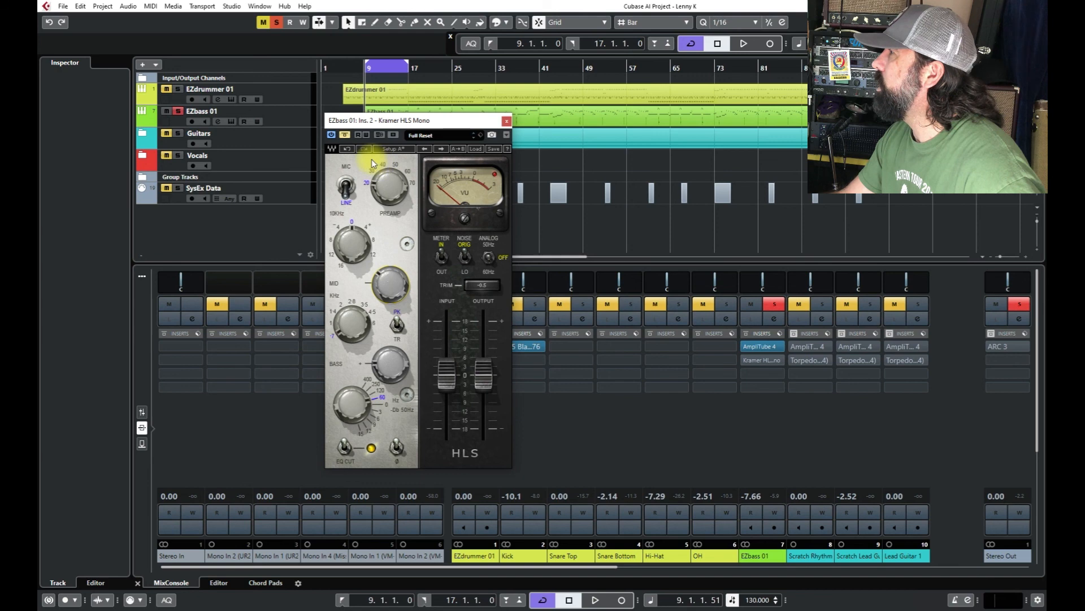
left_click(344, 448)
left_click(747, 362)
left_click(748, 360)
left_click(746, 361)
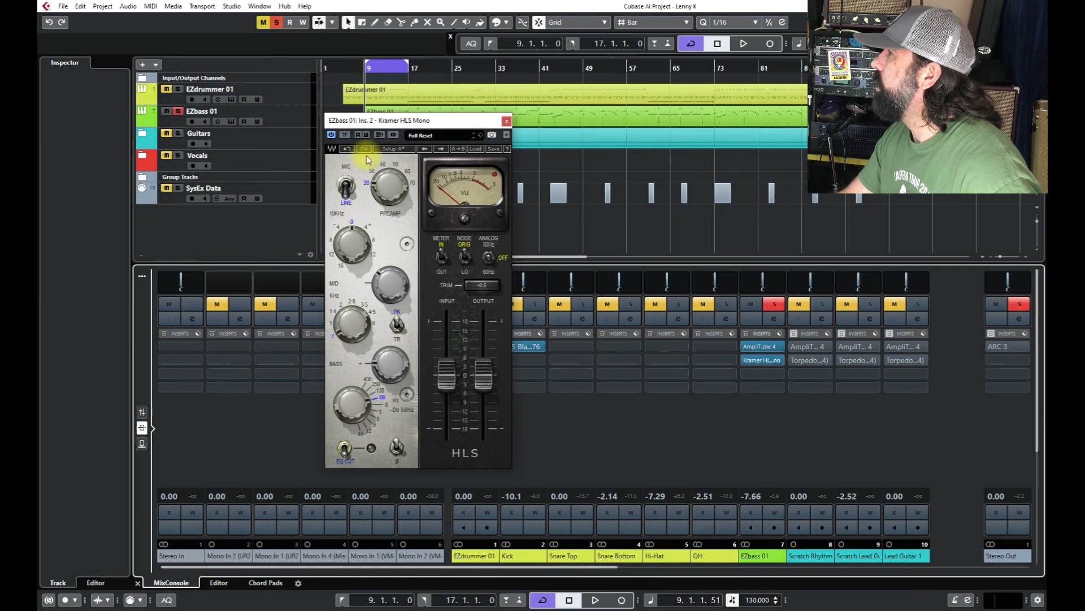
left_click(345, 134)
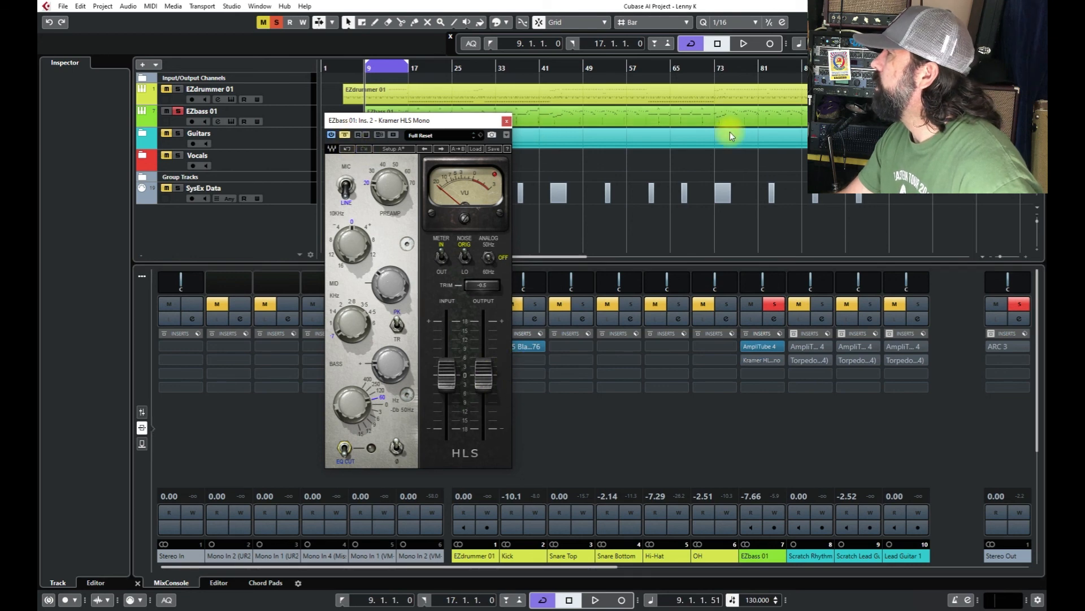
- Play the soloed bass loop with the Kramer HLS bypassed and return to the loop start
left_click(744, 43)
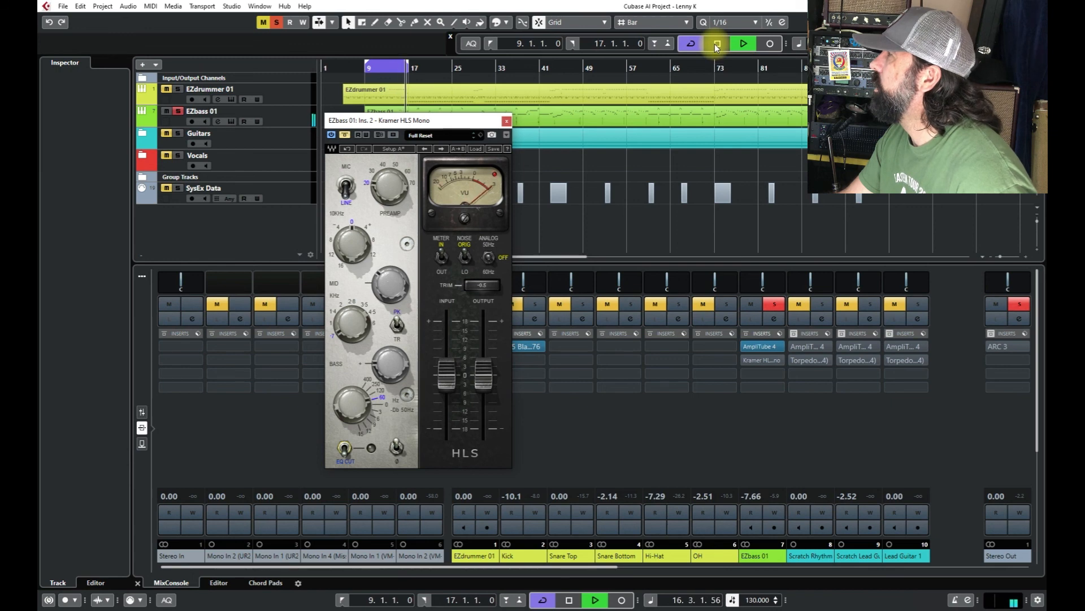
left_click(716, 44)
key("KP_1")
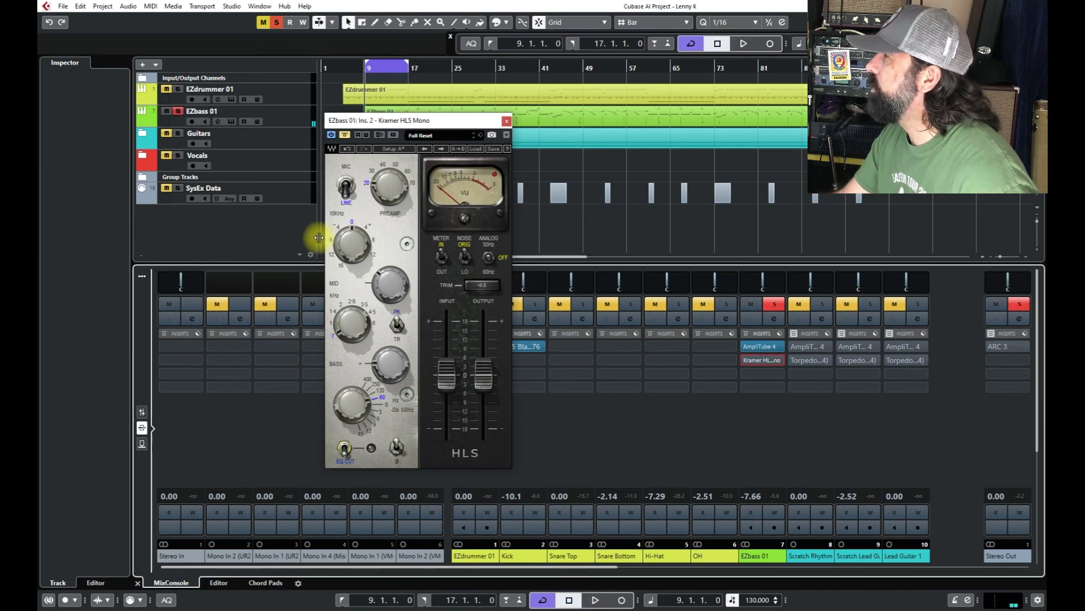
- Activate the Kramer HLS insert on EZbass 01 and audition the bass loop with only the EQ section off
left_click(345, 135)
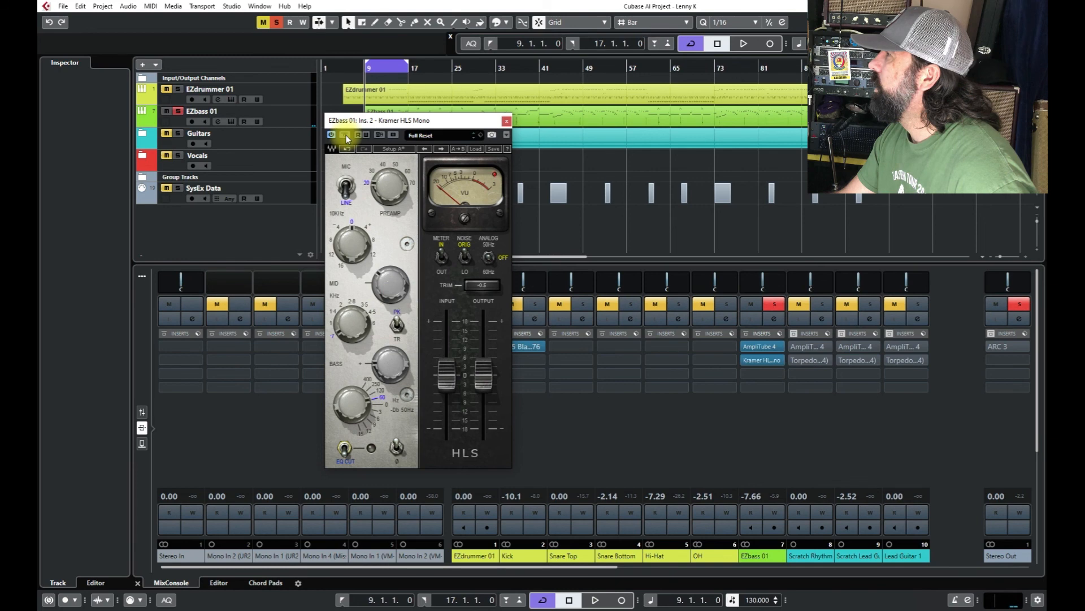
left_click(743, 43)
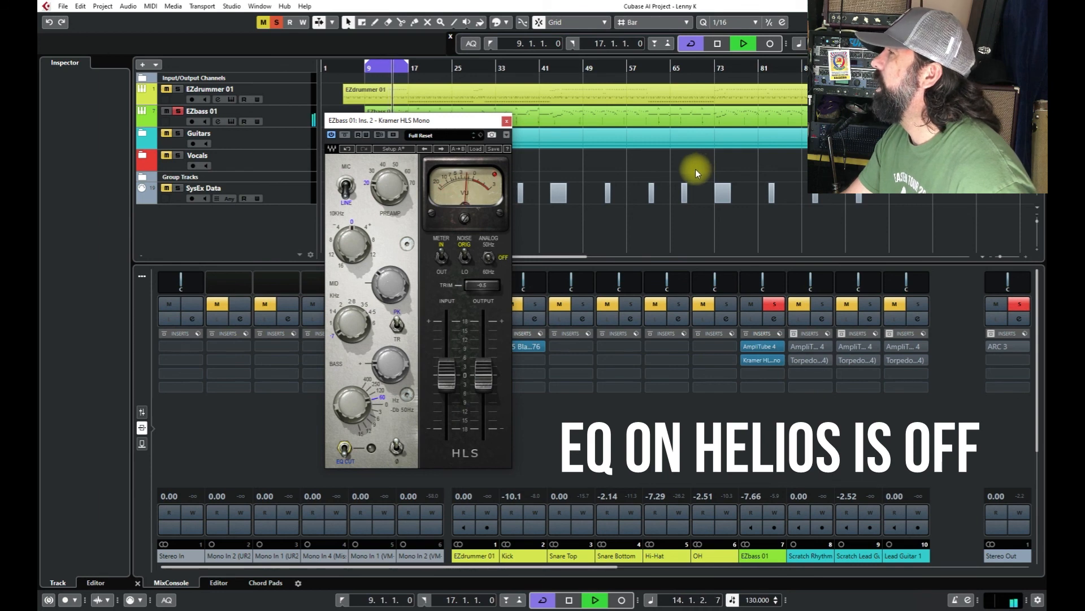
left_click(717, 45)
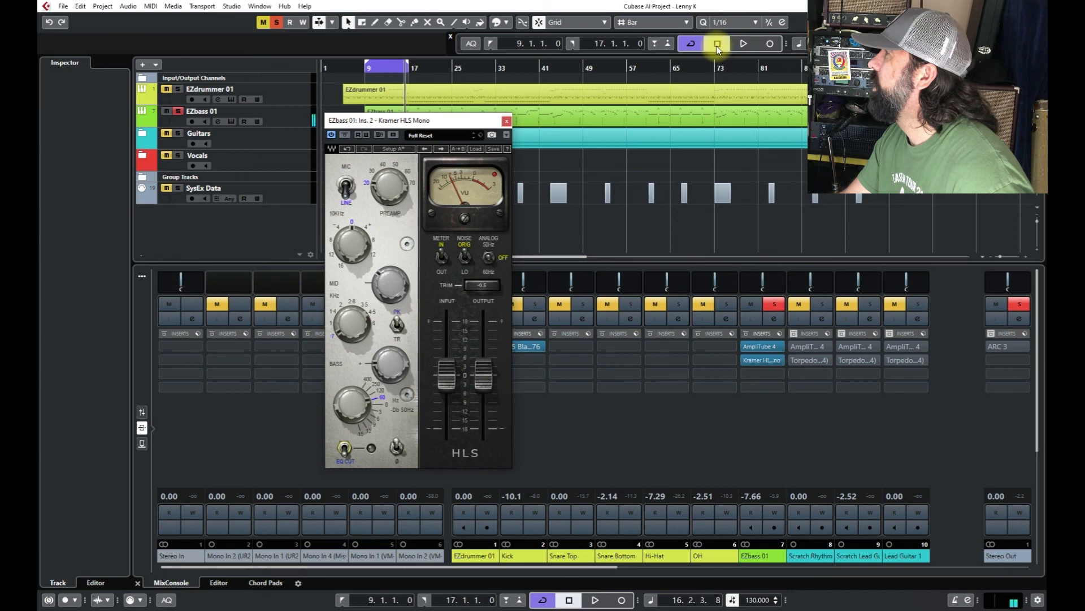
- Switch on the Kramer HLS EQ section and audition the bass loop through it
left_click(343, 449)
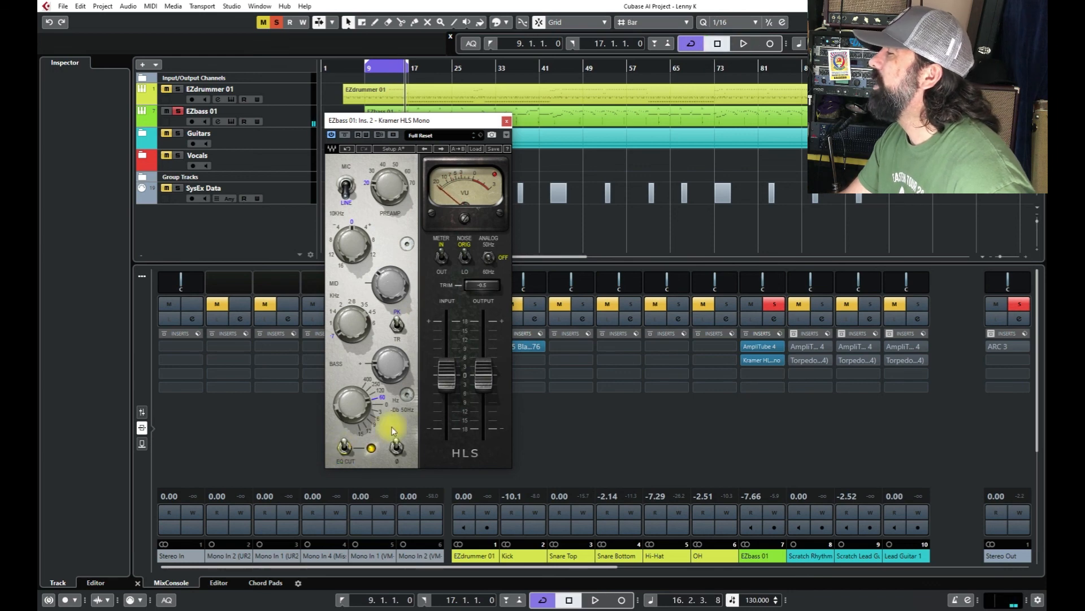
left_click(747, 42)
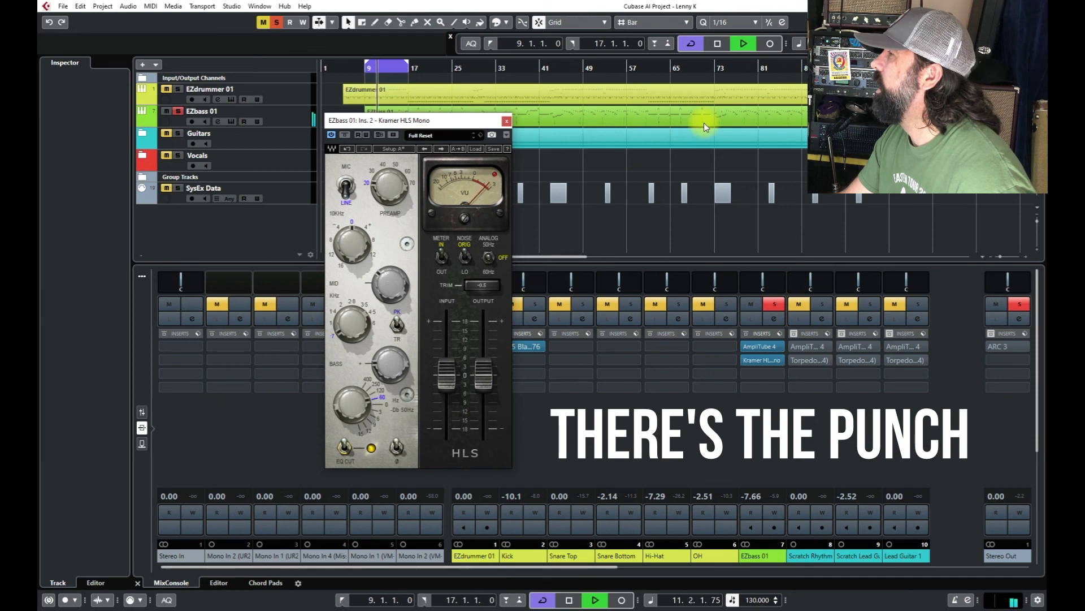
left_click(715, 48)
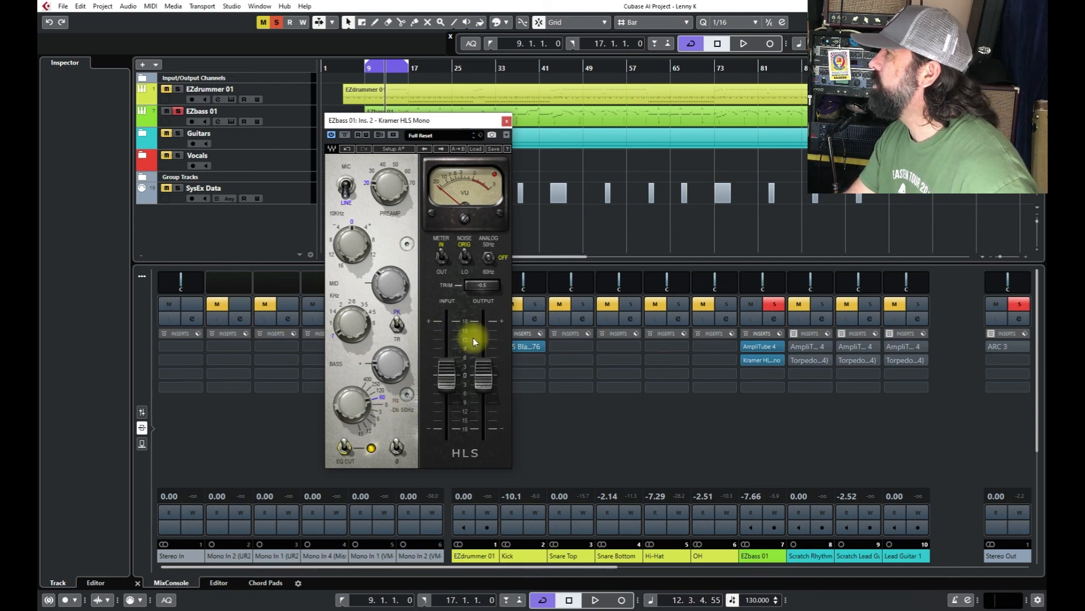
- Compare the bass with the Kramer HLS EQ off and on by switching it during loop playback
left_click(344, 448)
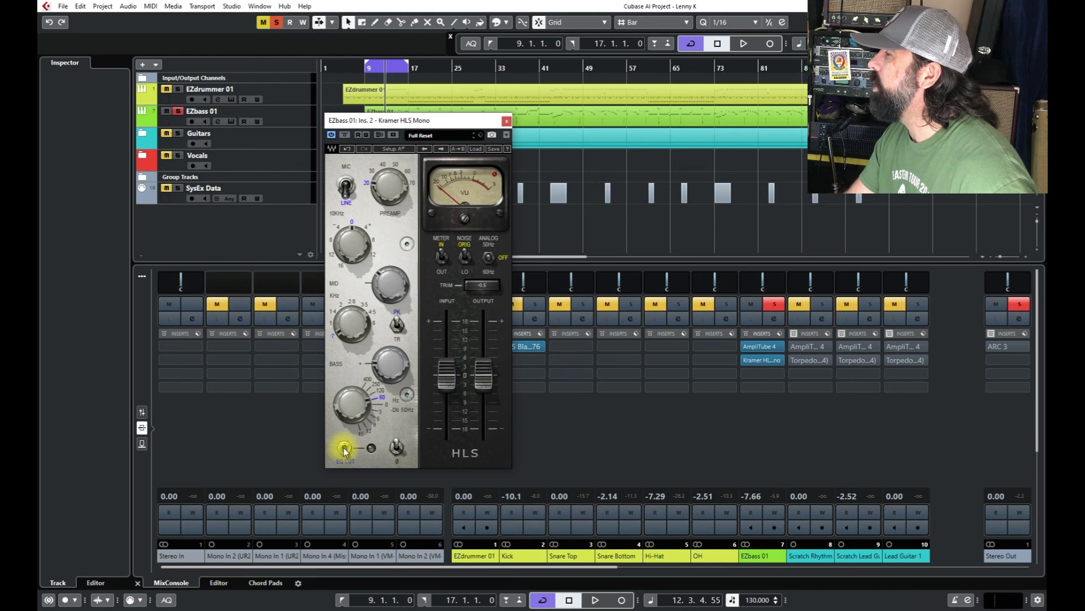
left_click(383, 397)
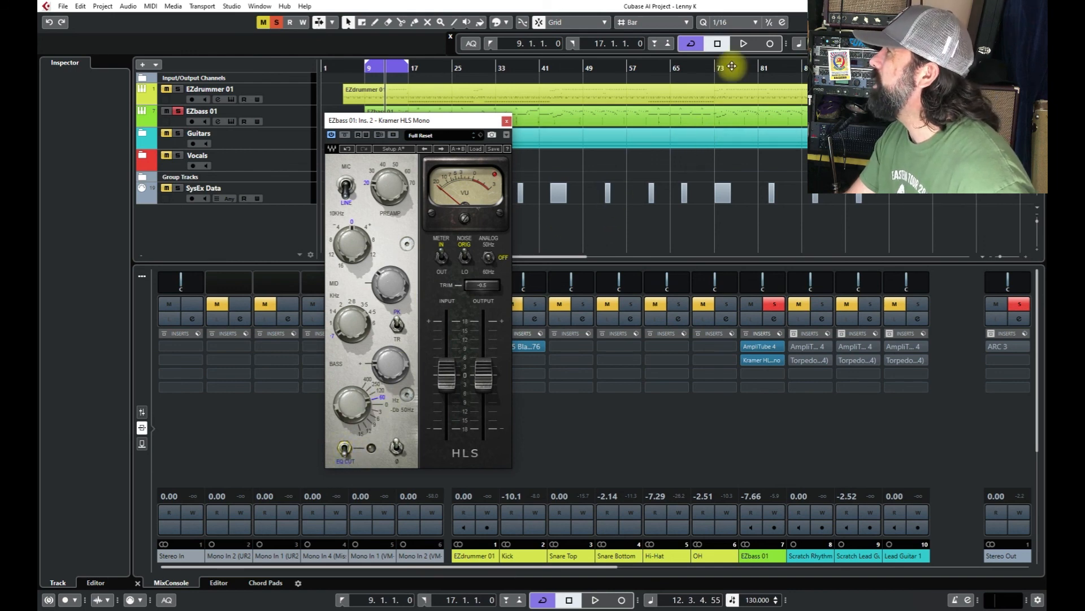
left_click(745, 42)
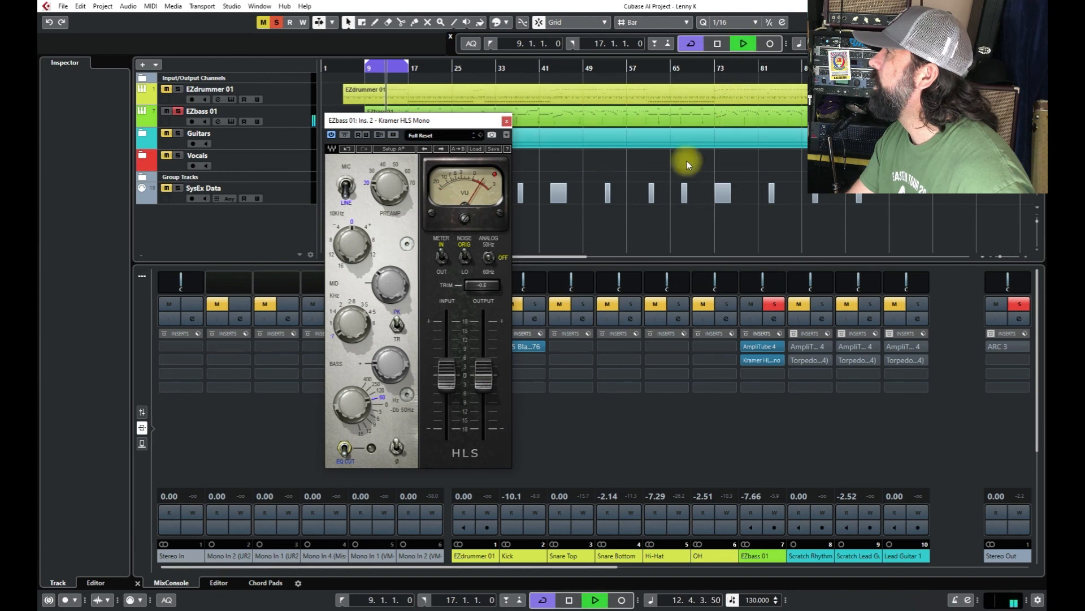
left_click(344, 448)
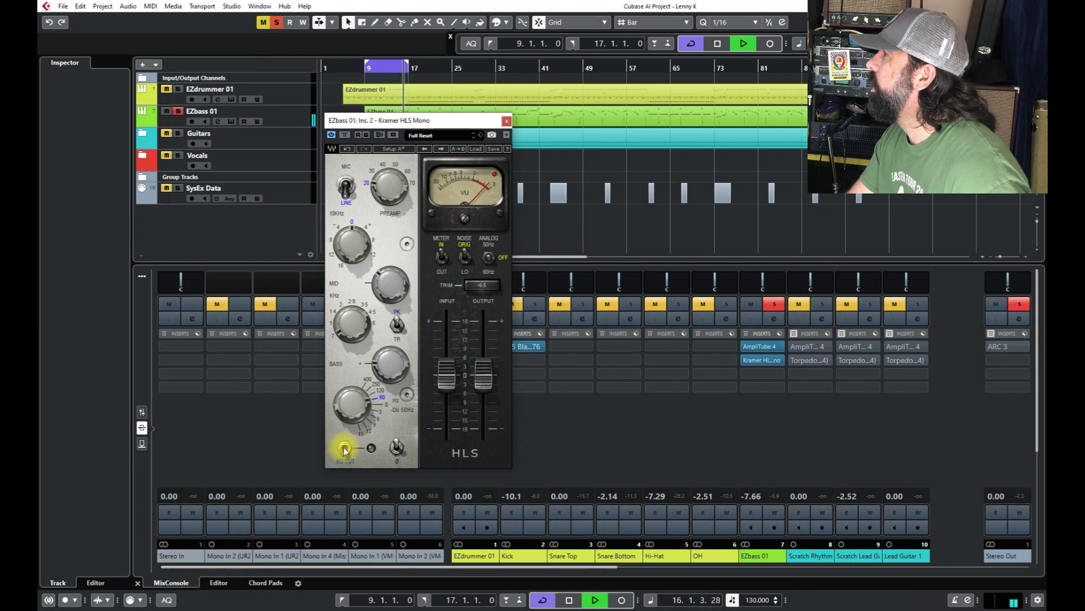
left_click(344, 448)
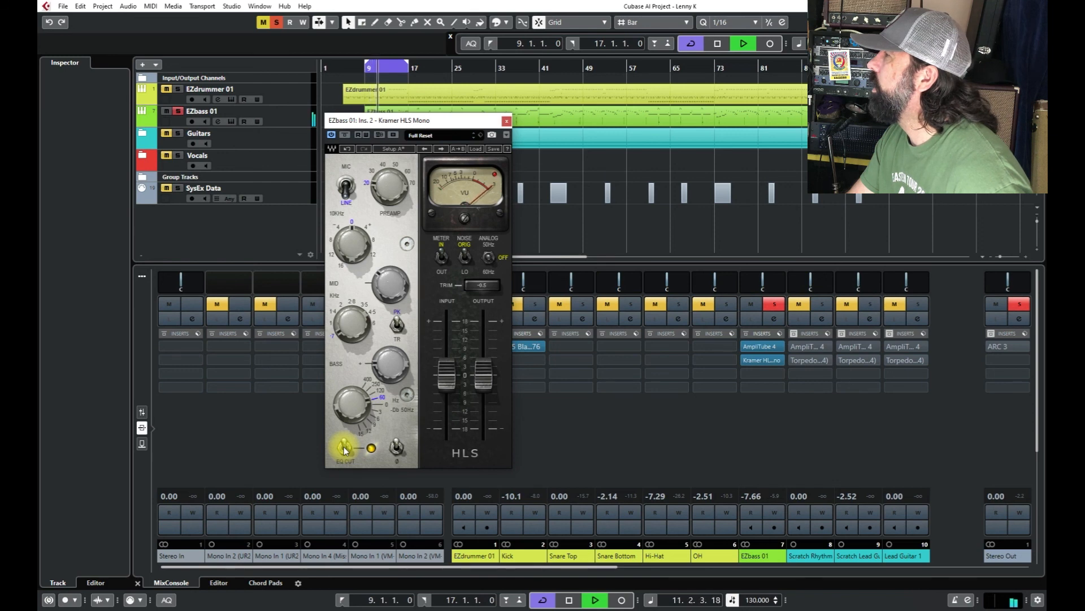
left_click(718, 44)
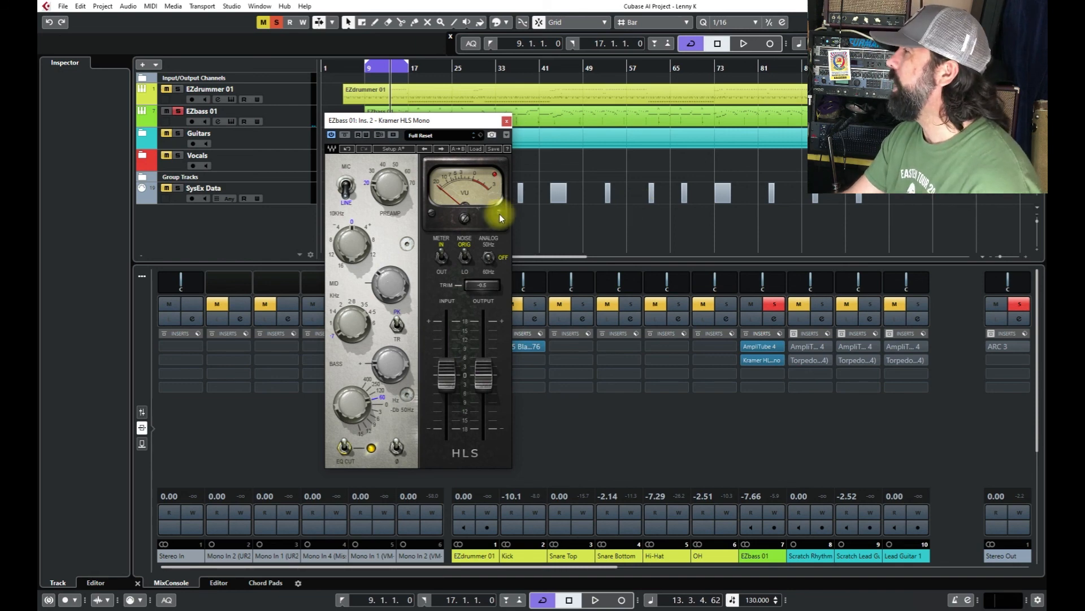
- Close the Kramer HLS window and bypass it along with the kick's TR5 Black 76, Bus Drums TR5 EQual and parallel drum TR5 Black 76
left_click(509, 119)
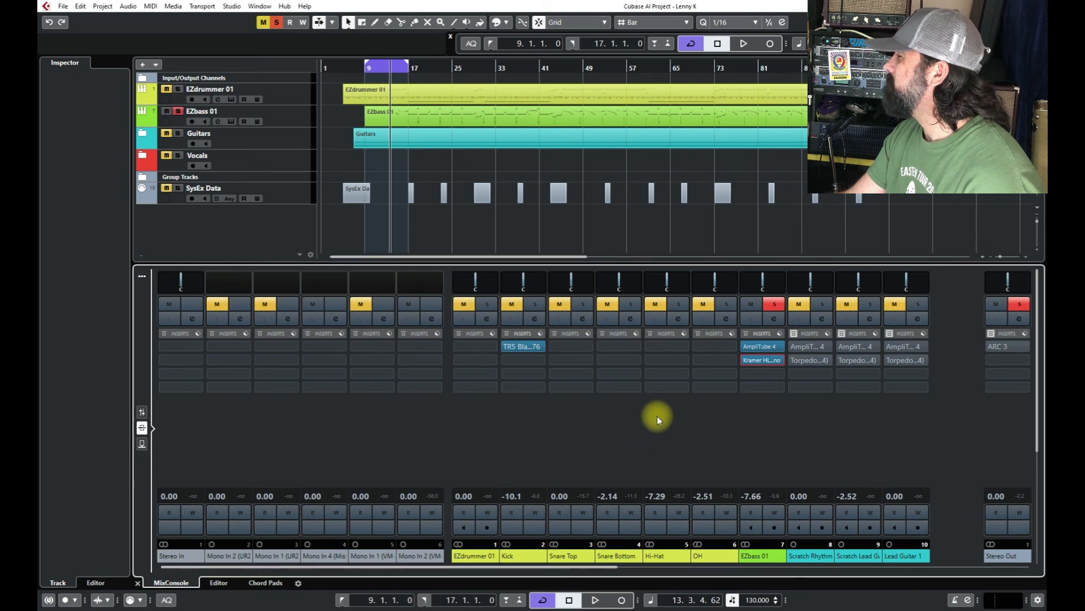
left_click(746, 360)
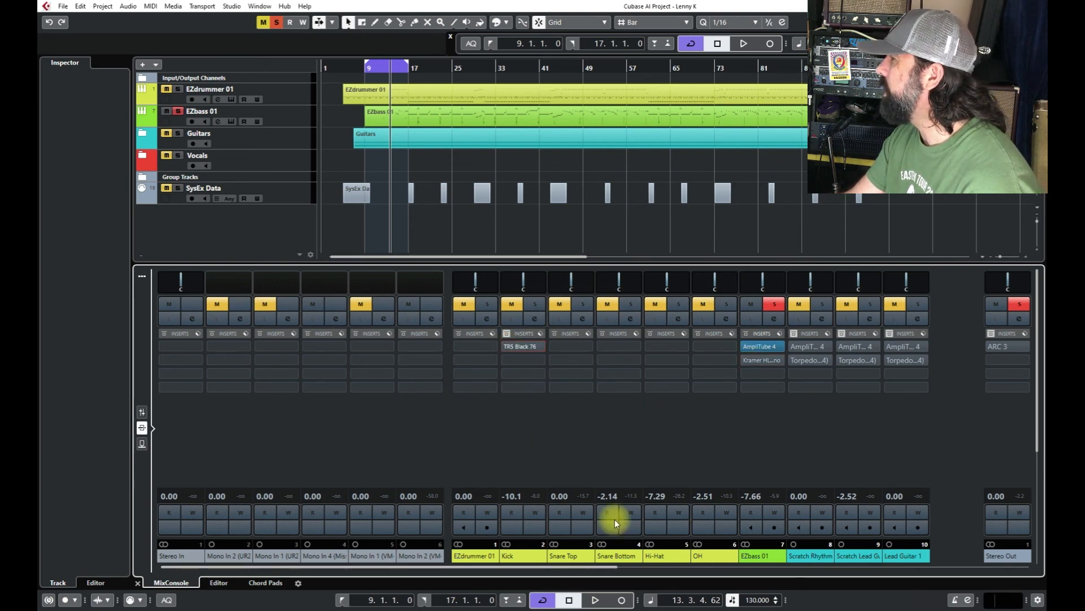
left_click(772, 565)
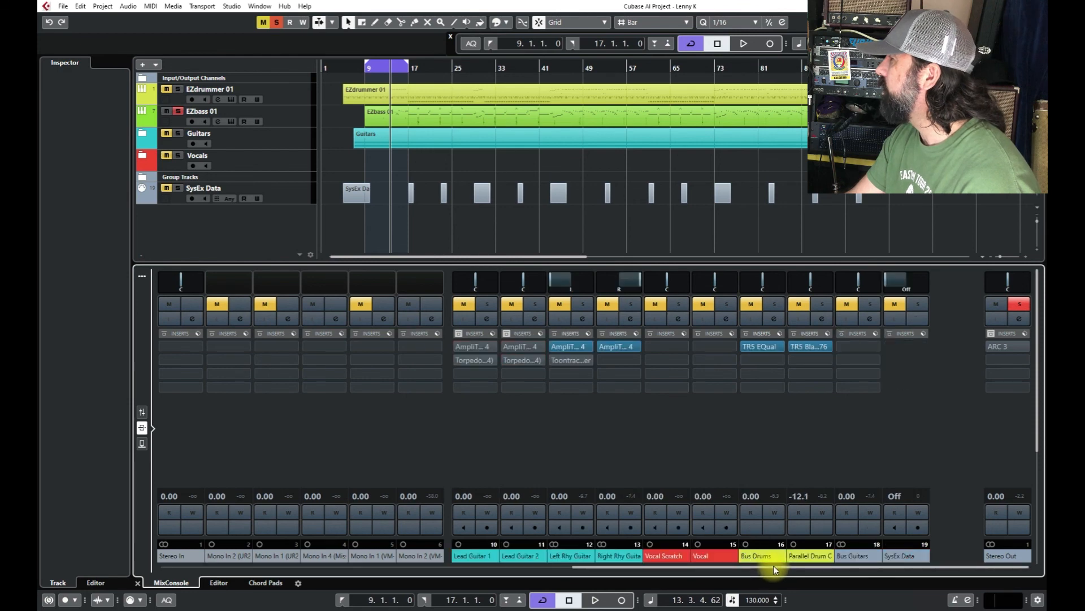
left_click(794, 346)
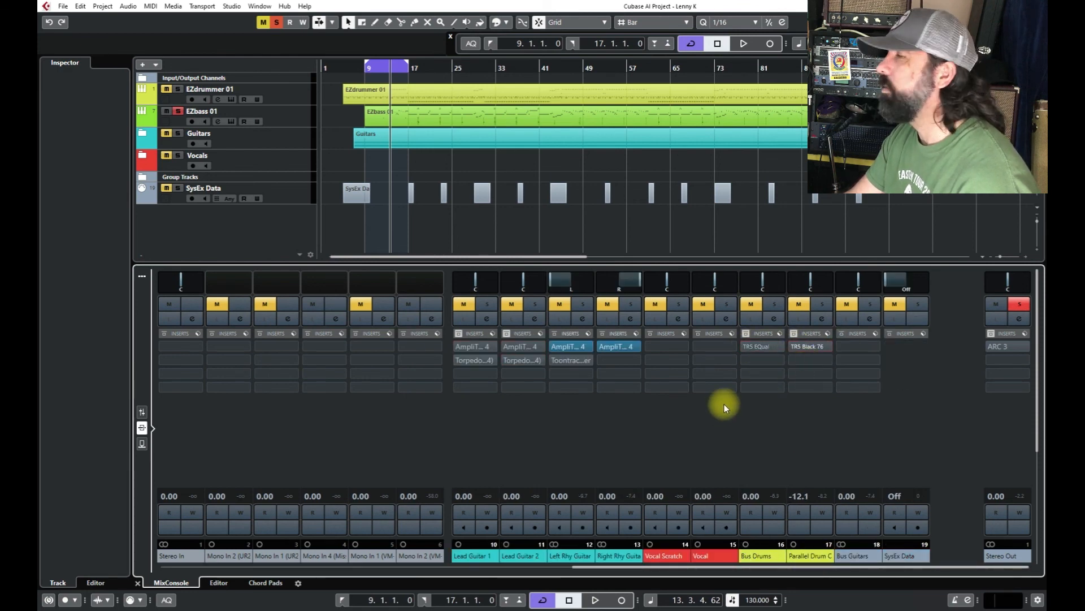
- Start loop playback and solo the Bus Drums and parallel drum channels alongside the bass, with the drum and bass processing bypassed
left_click(744, 42)
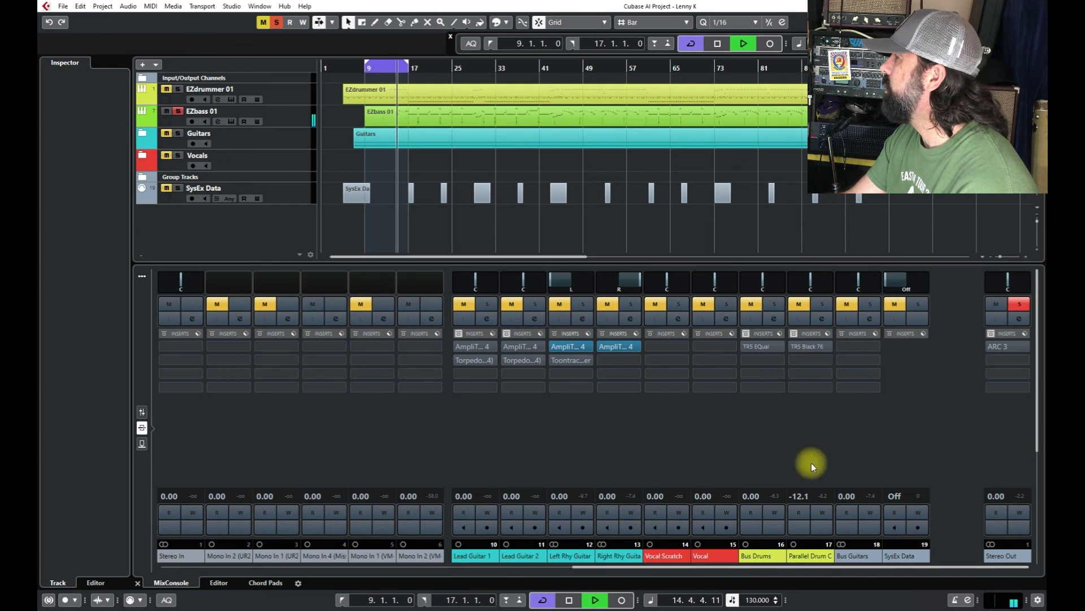
left_click(544, 568)
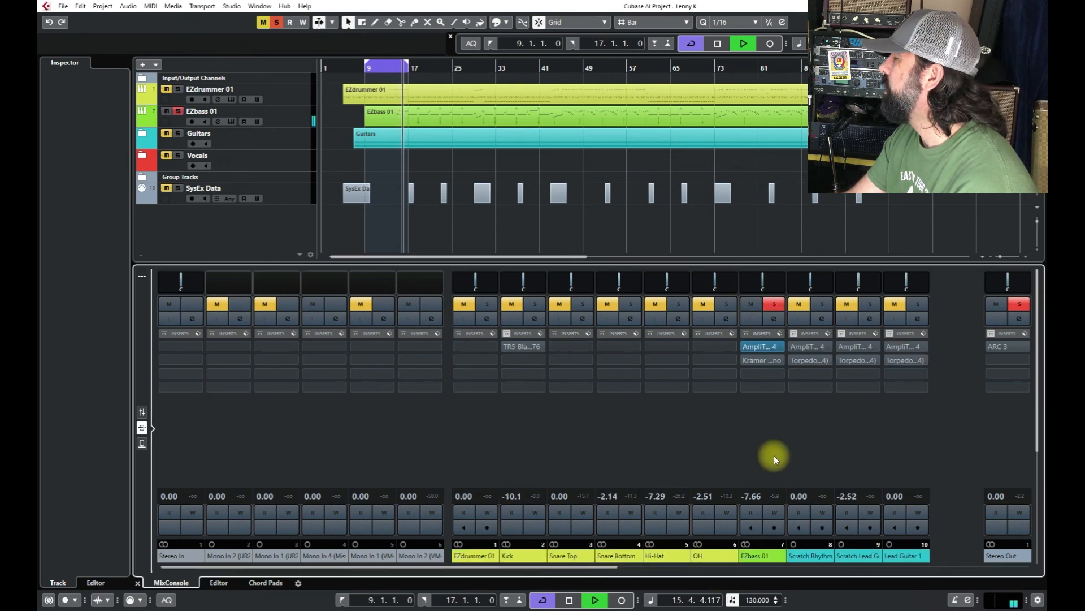
left_click(836, 568)
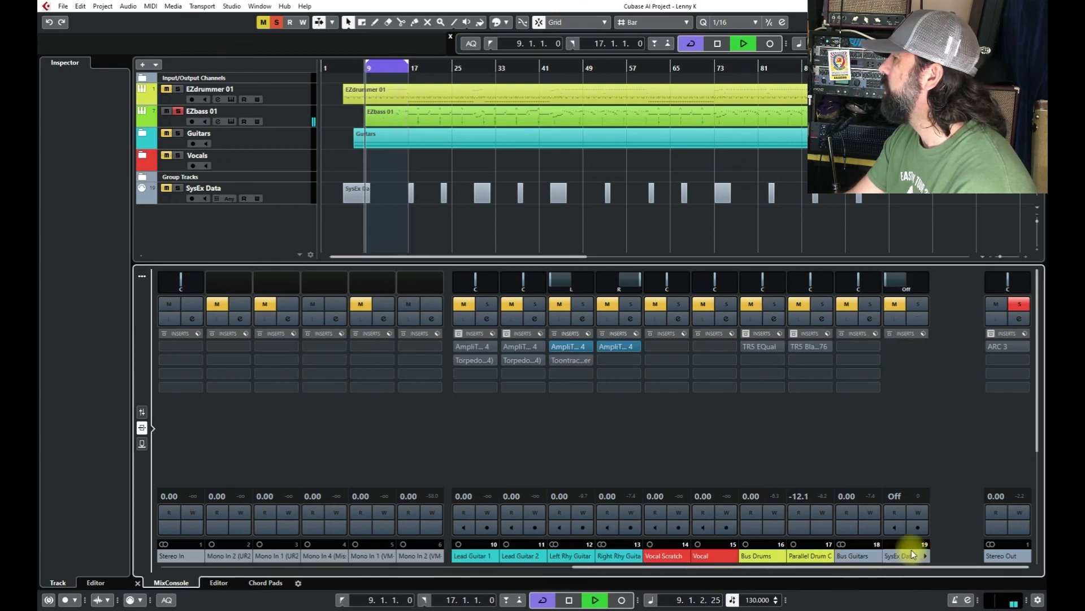
left_click(776, 304)
left_click(823, 303)
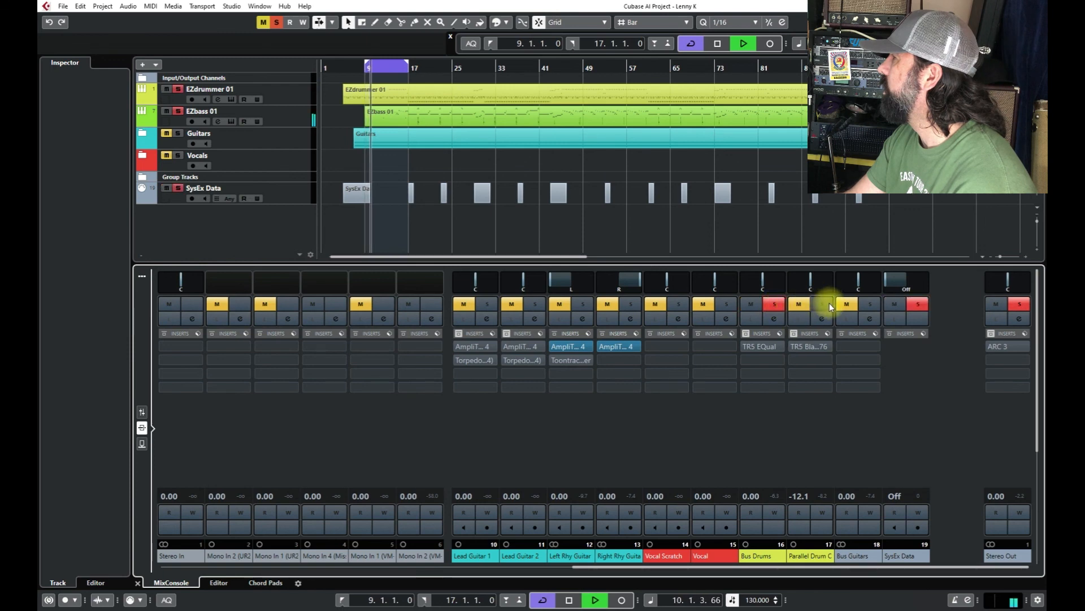
- During loop playback, activate the TR5 Black 76 on Kick, TR5 EQual on Bus Drums and TR5 Black 76 on the parallel drum channel
left_click(173, 566)
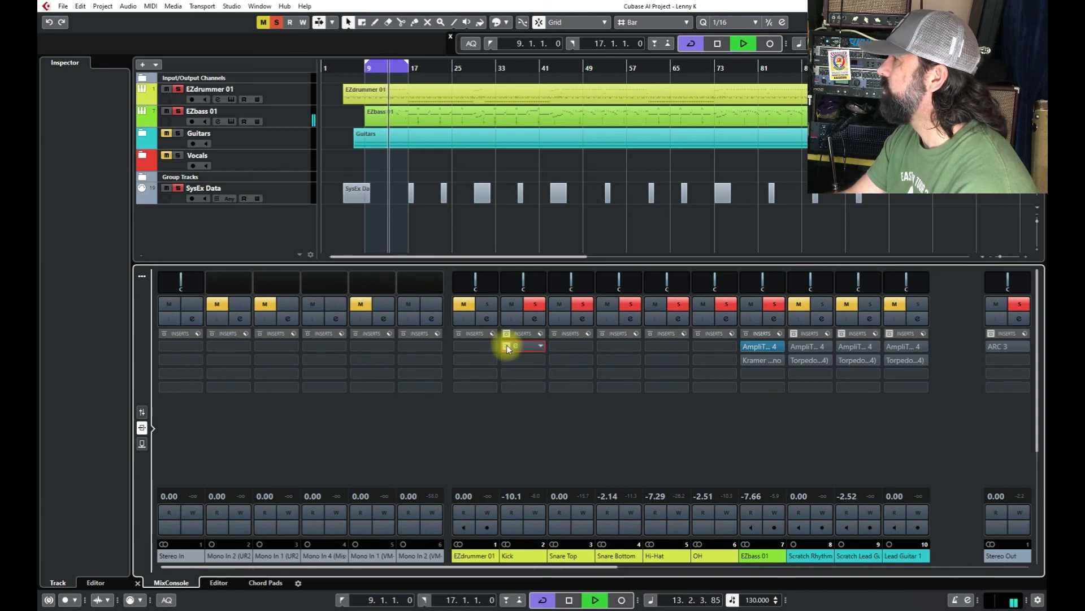
left_click_drag(507, 349, 511, 346)
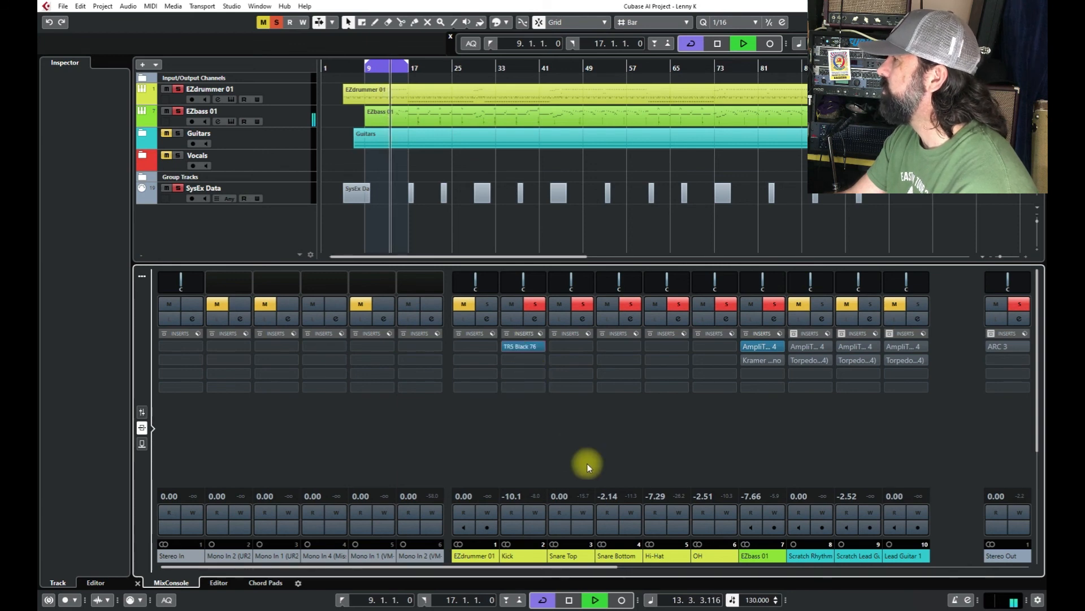
left_click(785, 566)
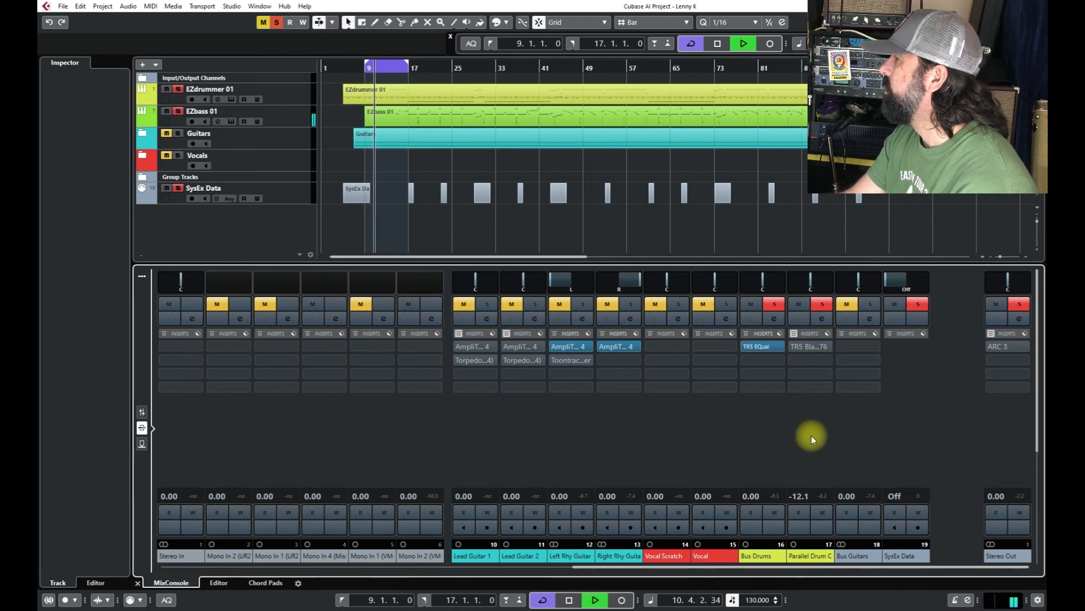
left_click(795, 347)
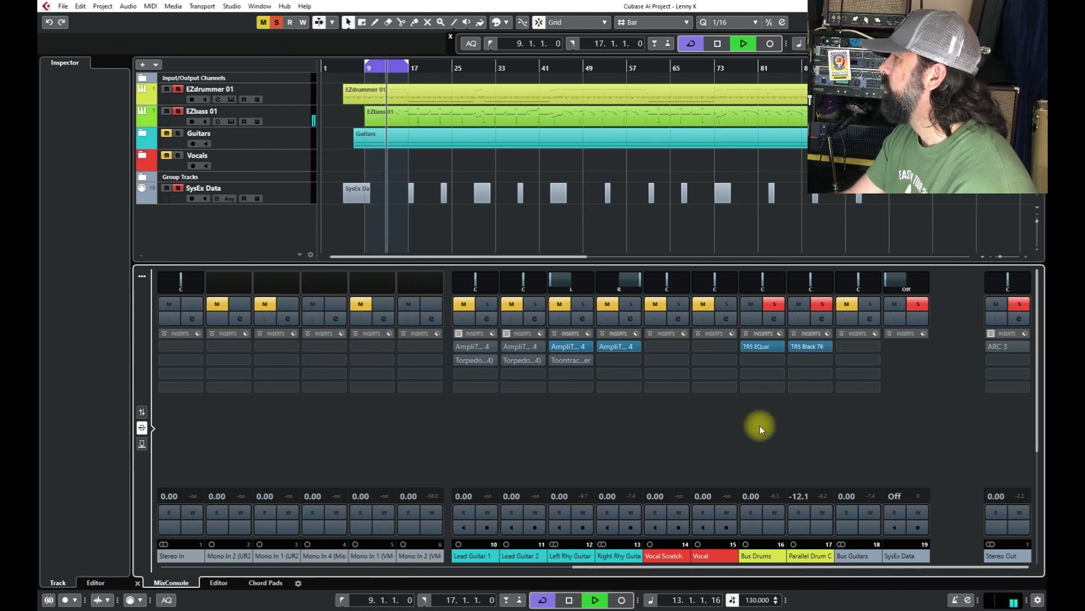
- Activate the Kramer HLS on EZbass 01, audition the drums and bass together, and stop playback
left_click(369, 565)
mouse_move(747, 360)
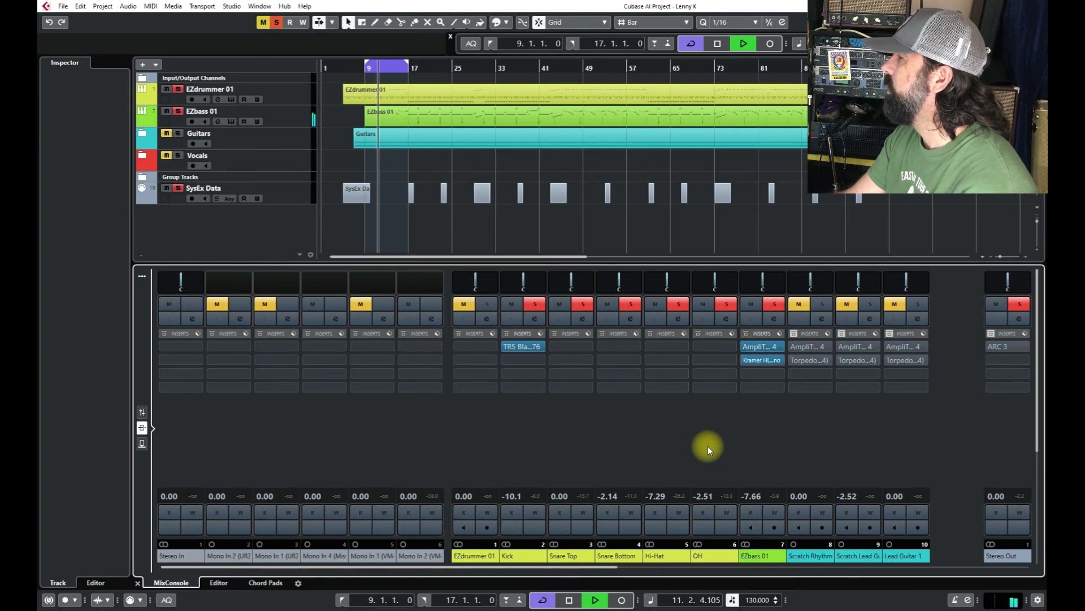
left_click(715, 46)
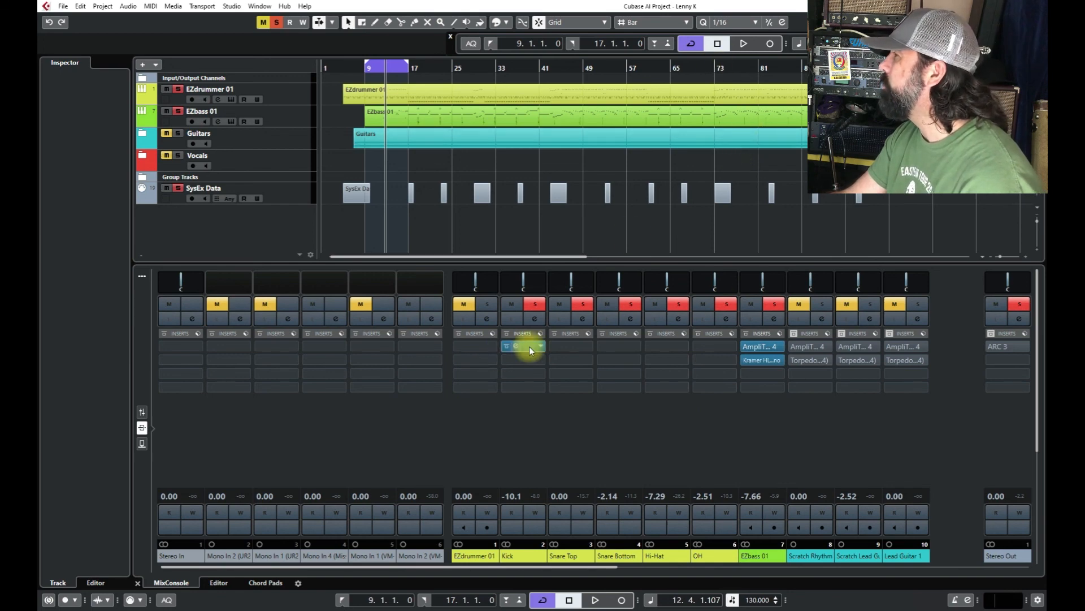
- Bypass the Kick compressor, the EZbass 01 Kramer HLS, the Bus Drums EQ and the parallel drum compressor again
left_click(747, 362)
left_click(823, 565)
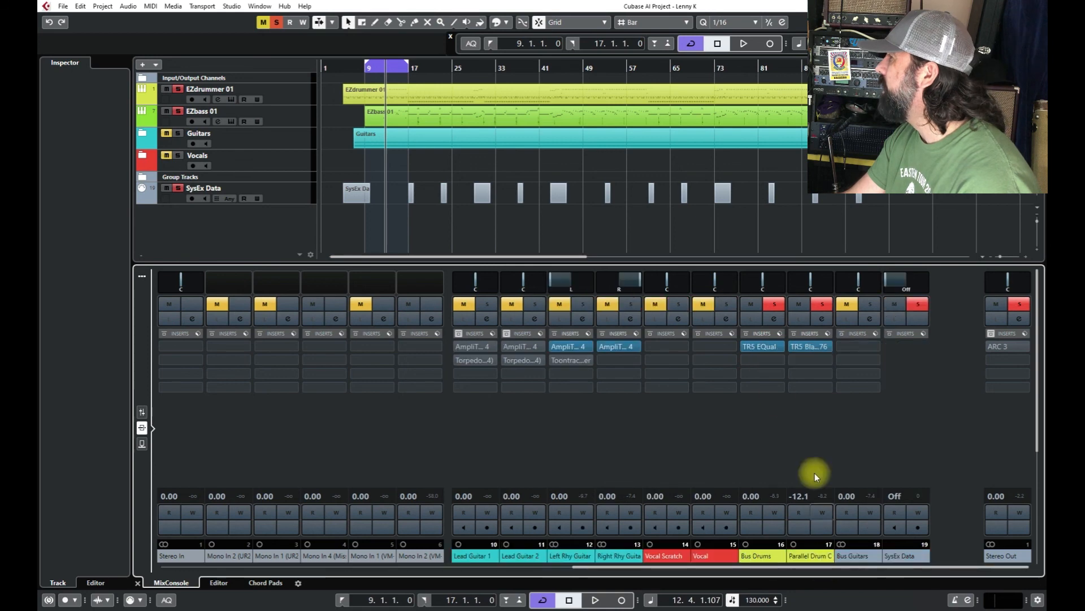
left_click(793, 345)
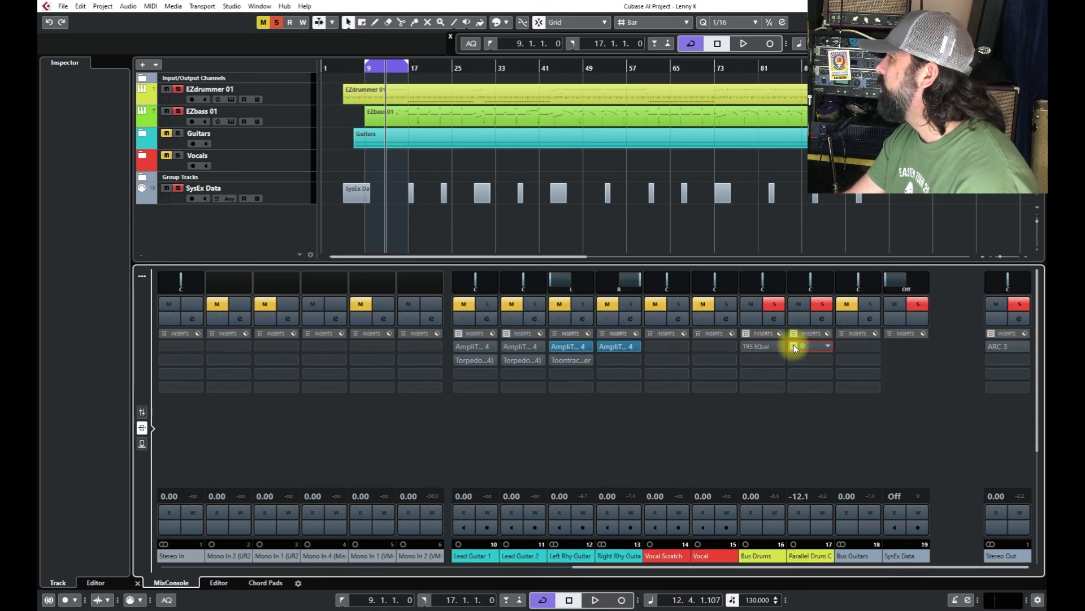
- Unsolo the Bus Drums, parallel drum and Stereo Out channels and clear the remaining solos to restore the full mix
left_click(187, 565)
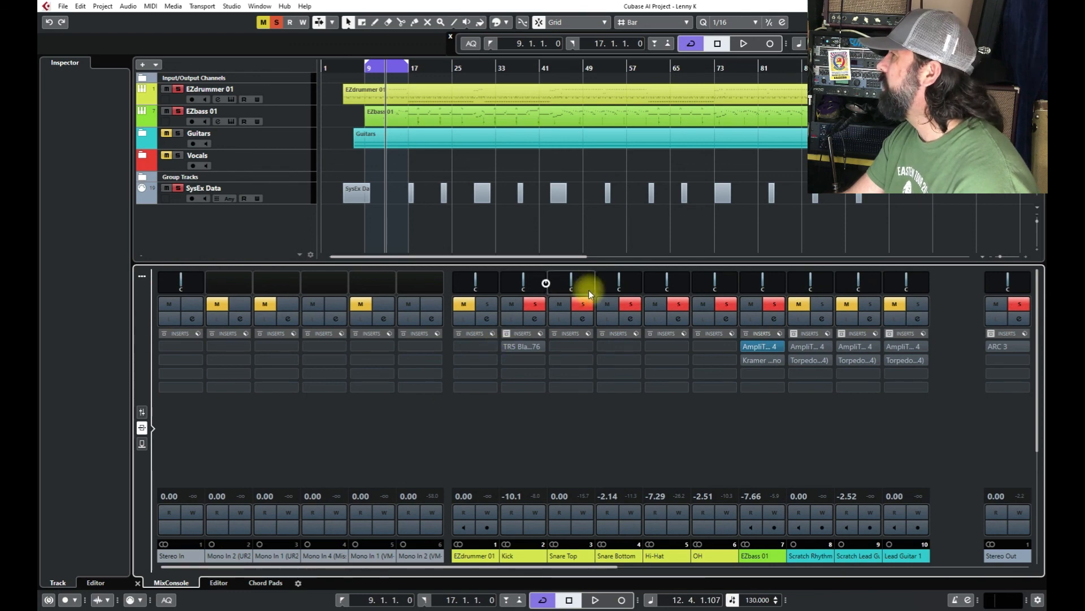
left_click(850, 567)
left_click(776, 304)
left_click(818, 304)
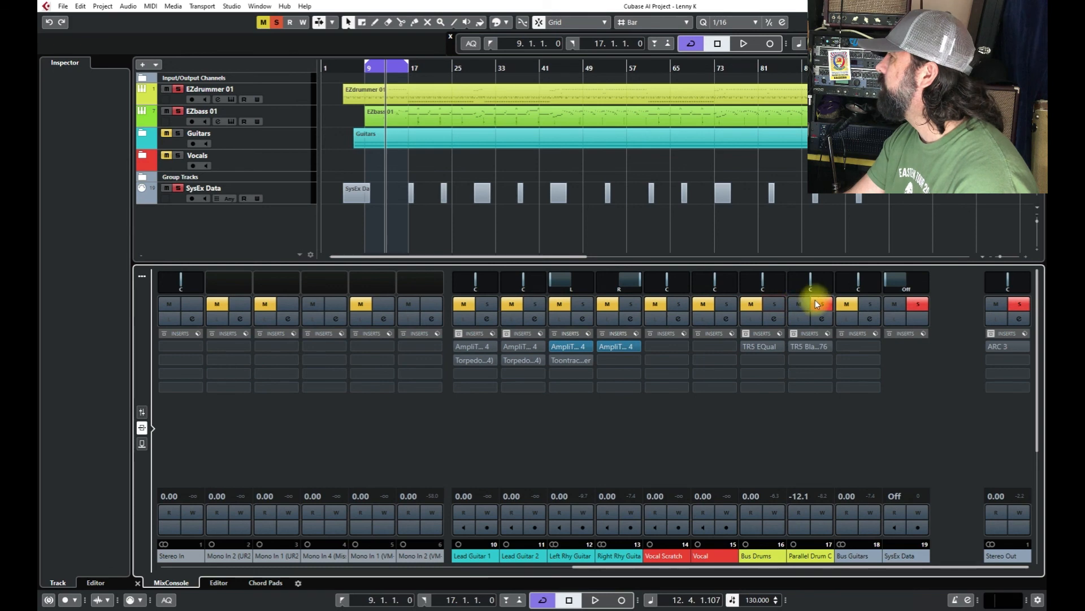
left_click(1017, 304)
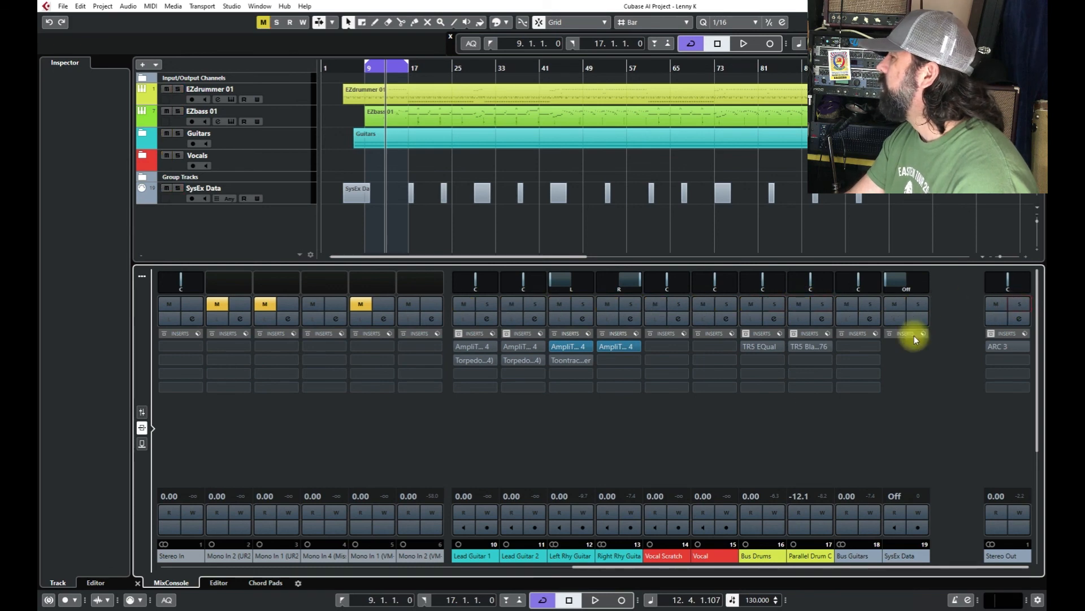
- Turn off cycle mode and play the full mix from bar 5 with the drum and bass processing bypassed
left_click(172, 567)
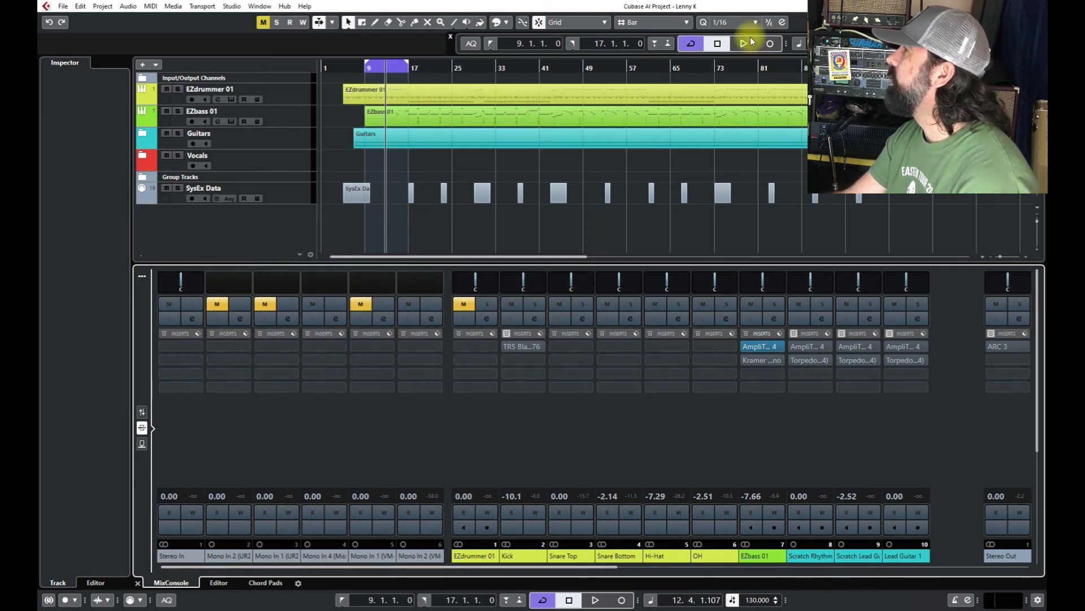
key("space")
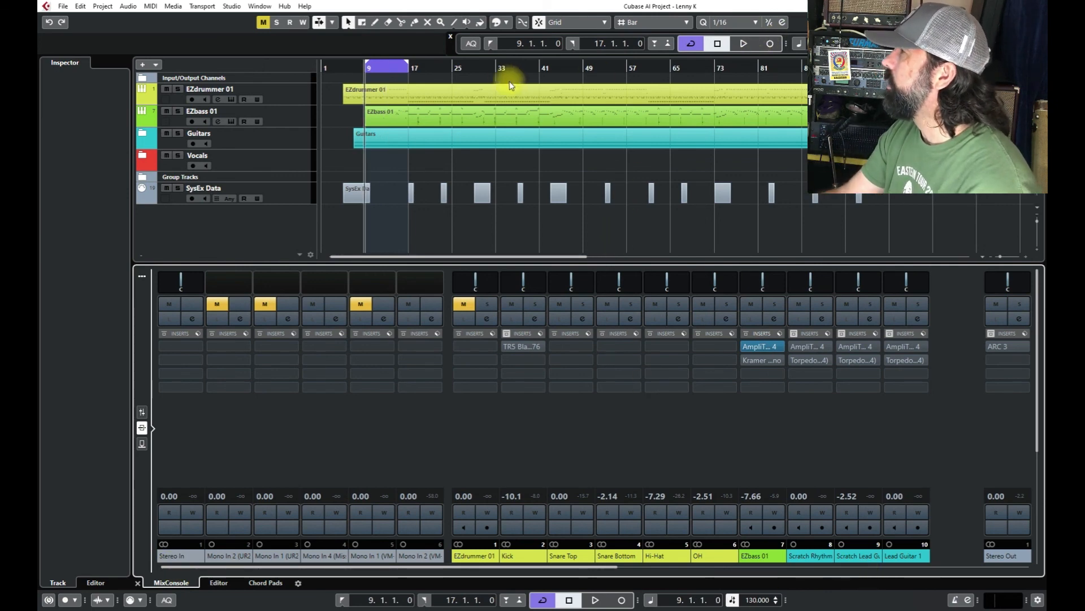
left_click_drag(344, 72, 345, 69)
left_click(345, 69)
left_click(692, 45)
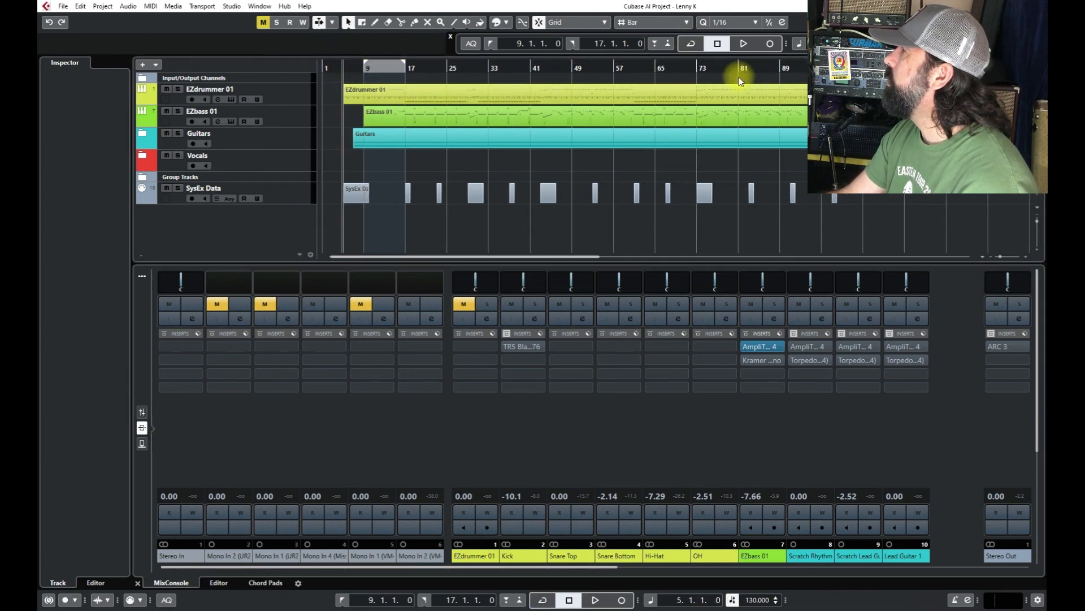
left_click(747, 42)
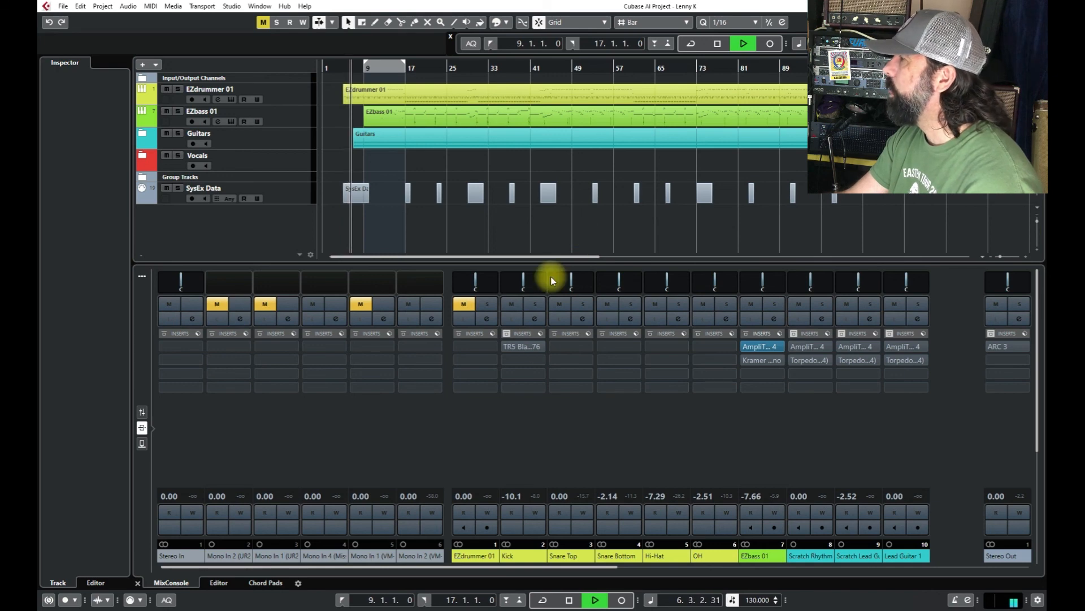
- Bring in the Kick TR5 Black 76, Bus Drums TR5 EQual and parallel drum TR5 Black 76 while the full mix plays
left_click(507, 348)
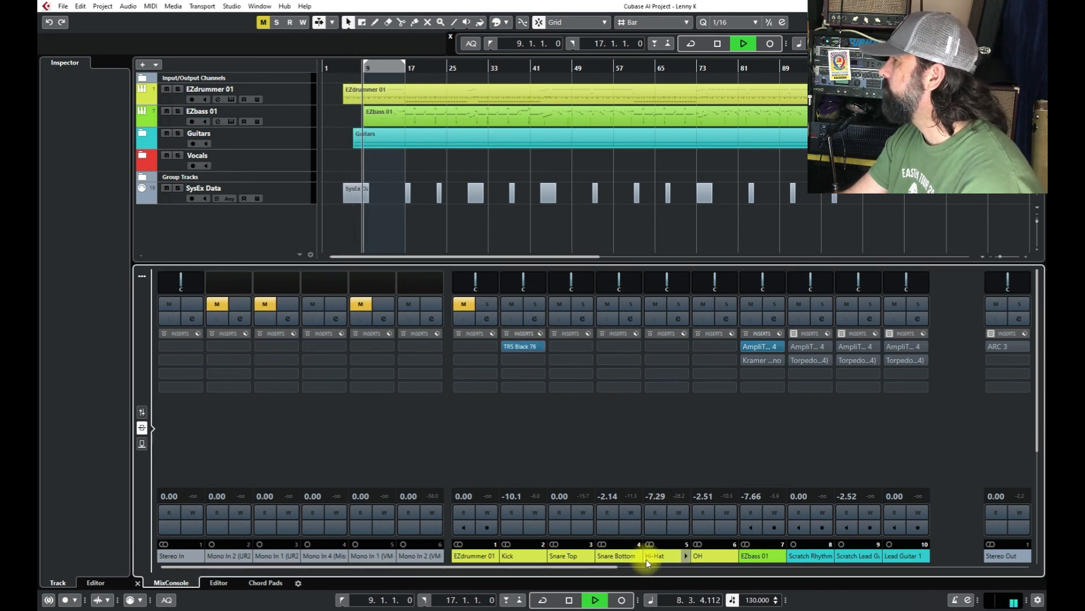
left_click(741, 568)
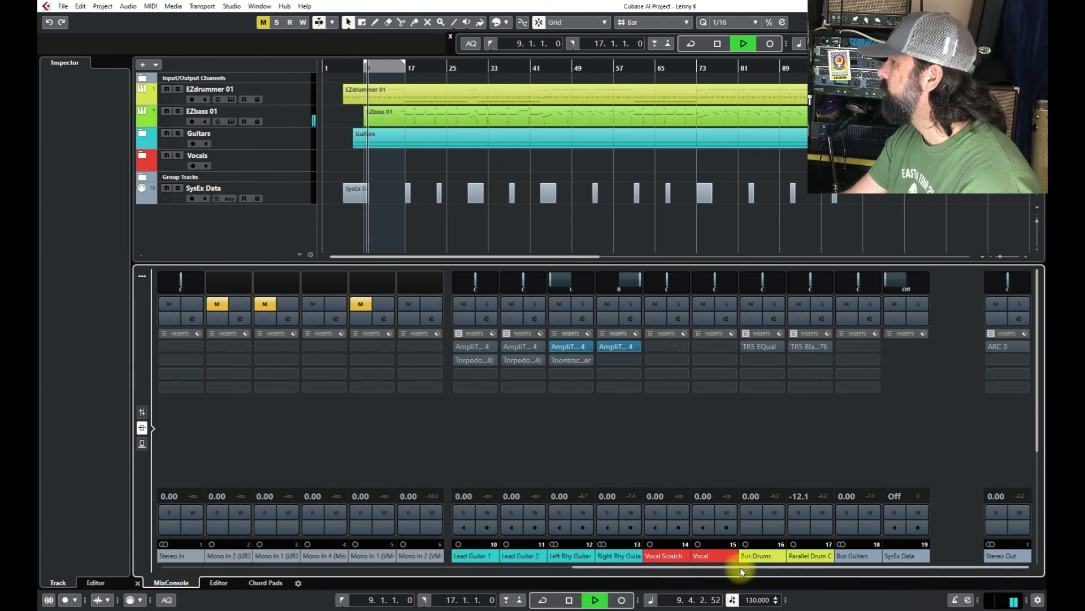
left_click(748, 347)
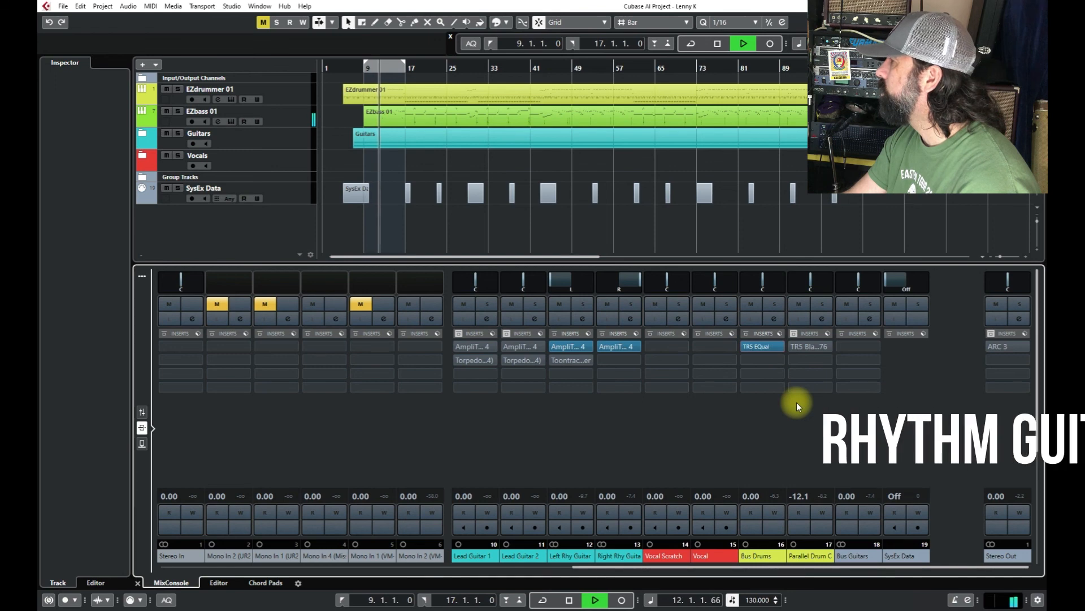
mouse_move(792, 347)
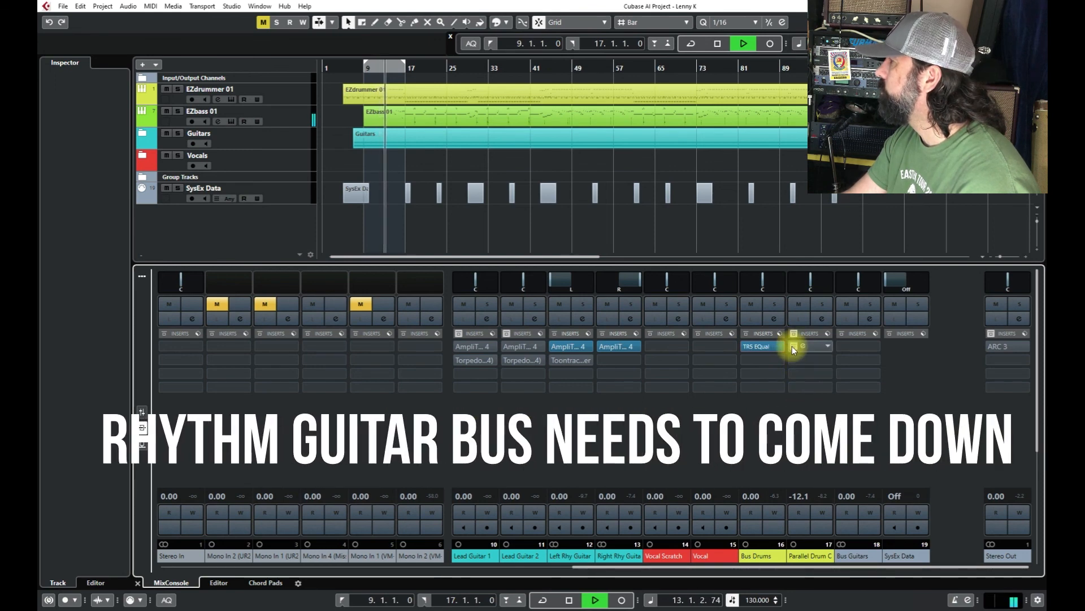
left_click(793, 346)
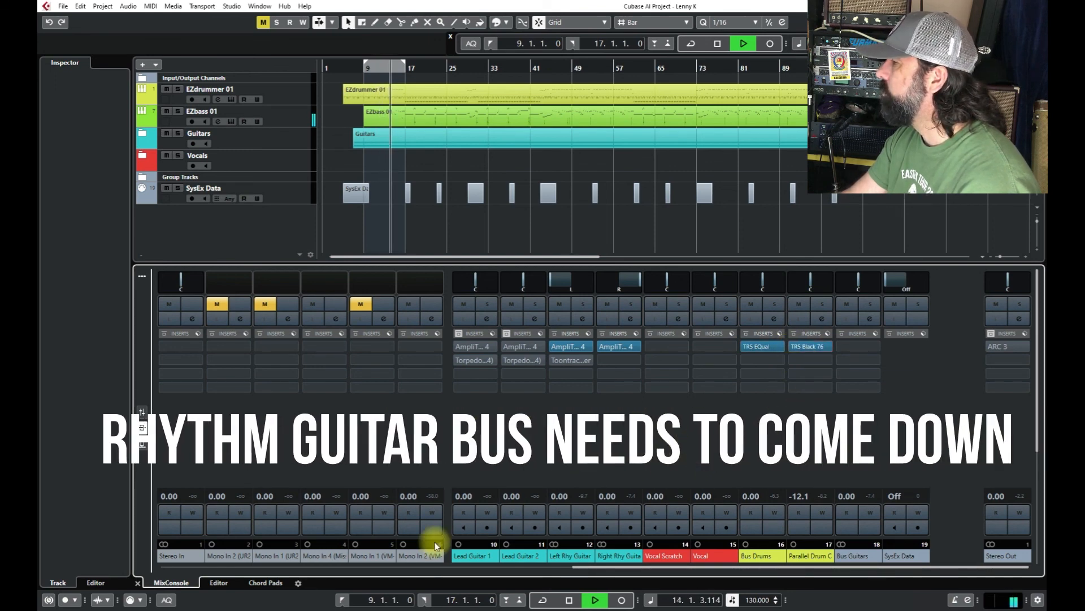
- Activate the EZbass 01 Kramer HLS during full-mix playback, audition the processed mix, and stop playback
left_click(282, 565)
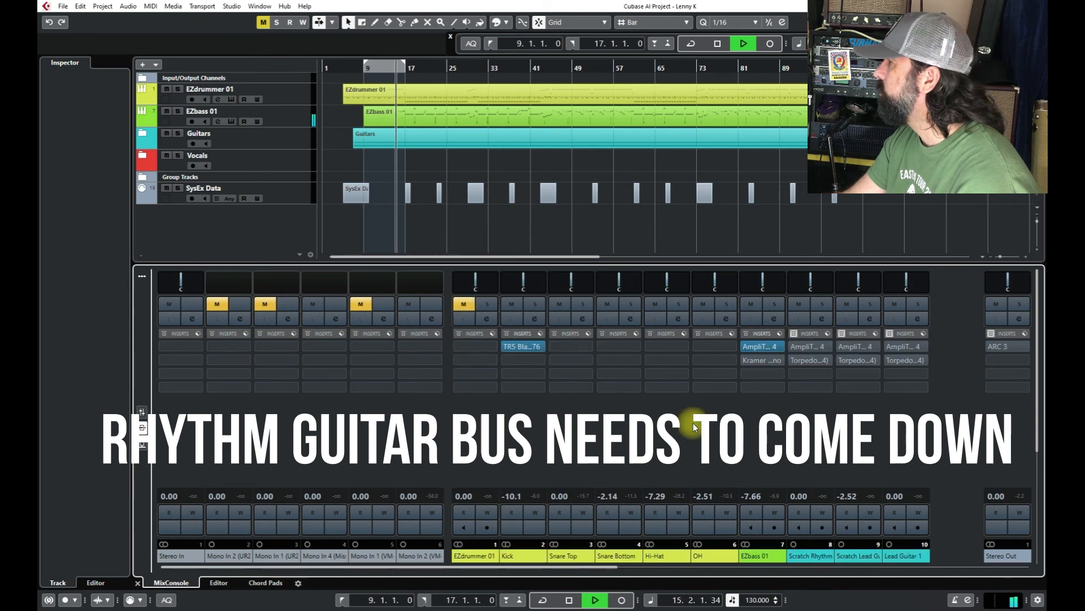
mouse_move(756, 365)
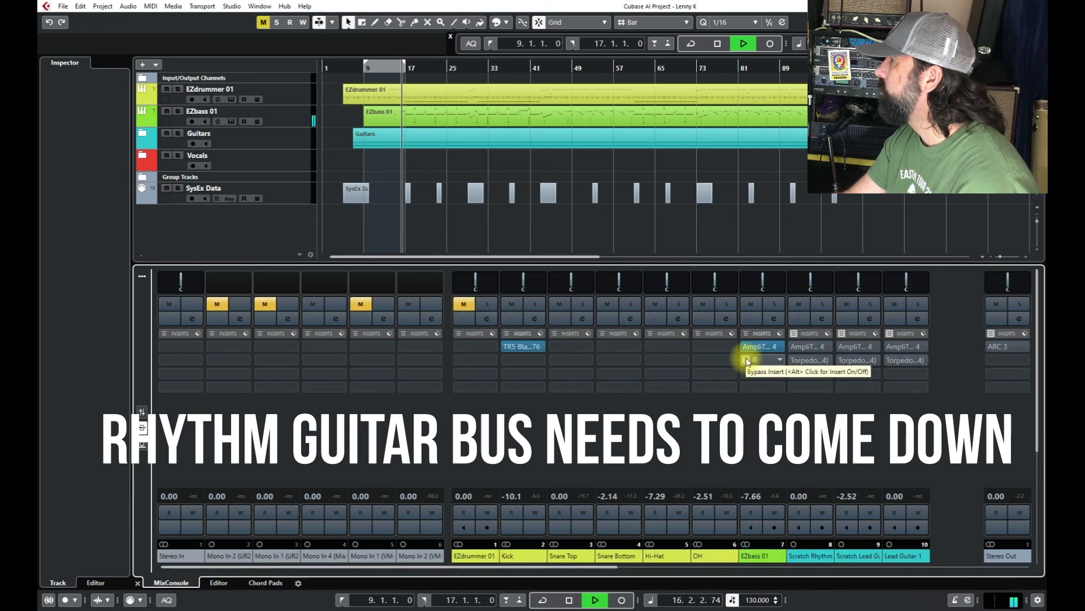
left_click(747, 359)
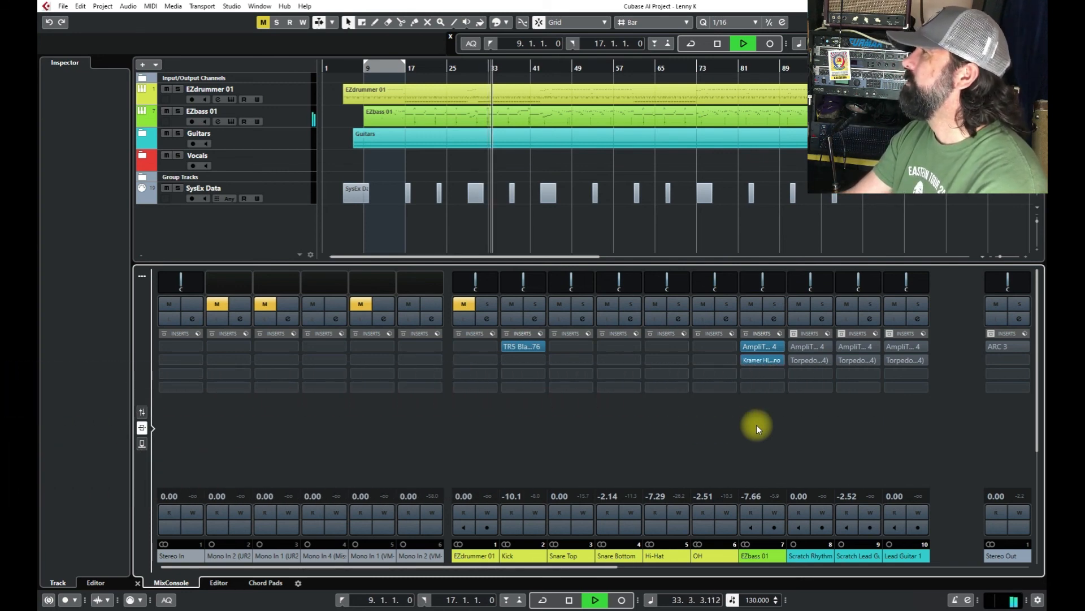
left_click(716, 46)
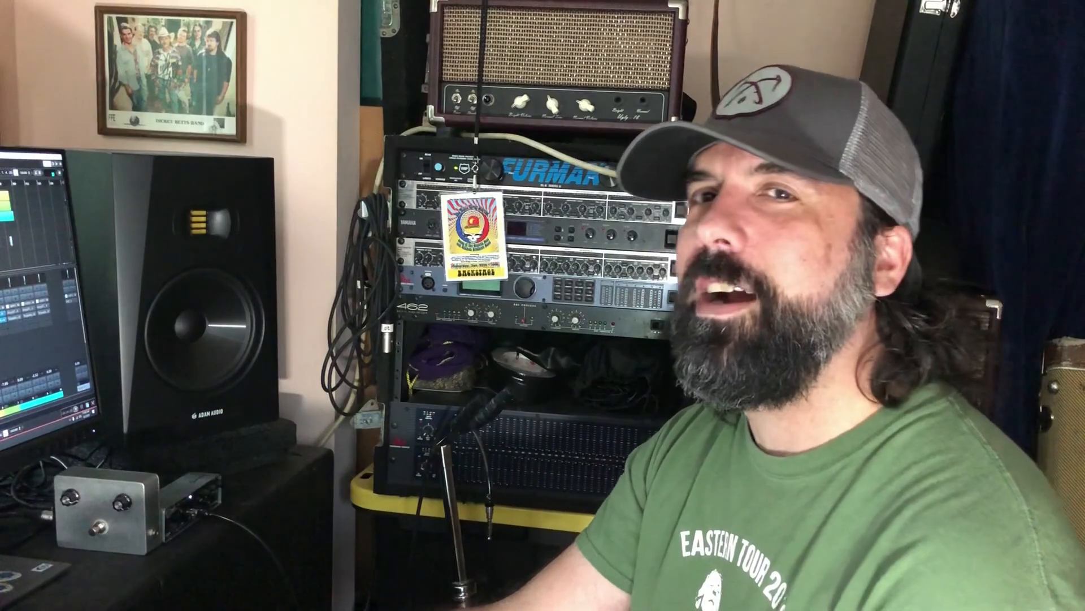